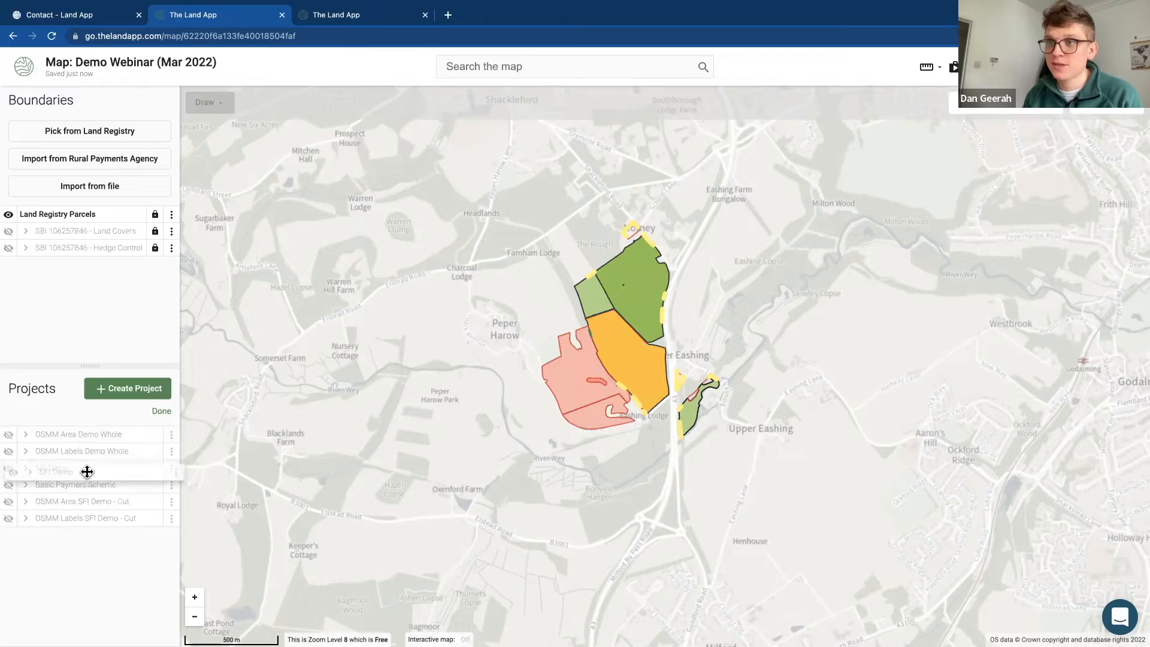
# Step: Finish reordering the projects, show the OSMM Area Demo Whole layer and set the basemap to Blank
pyautogui.click(161, 412)
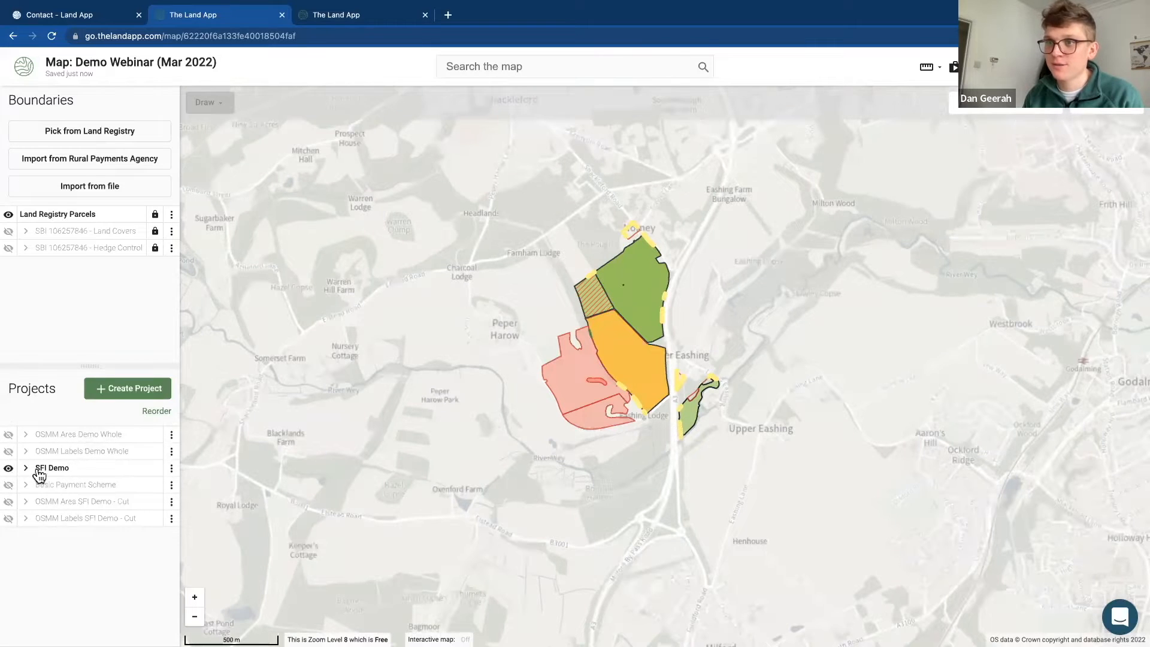
pyautogui.click(10, 435)
pyautogui.click(978, 116)
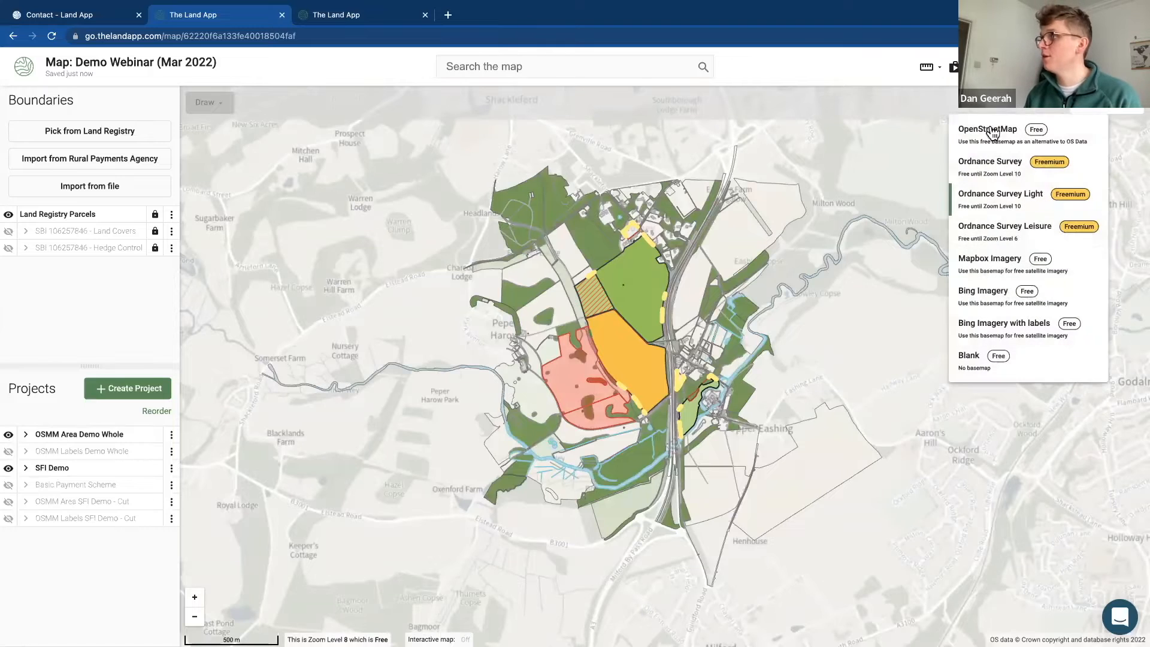
pyautogui.click(1005, 359)
pyautogui.moveTo(871, 347); pyautogui.dragTo(874, 325)
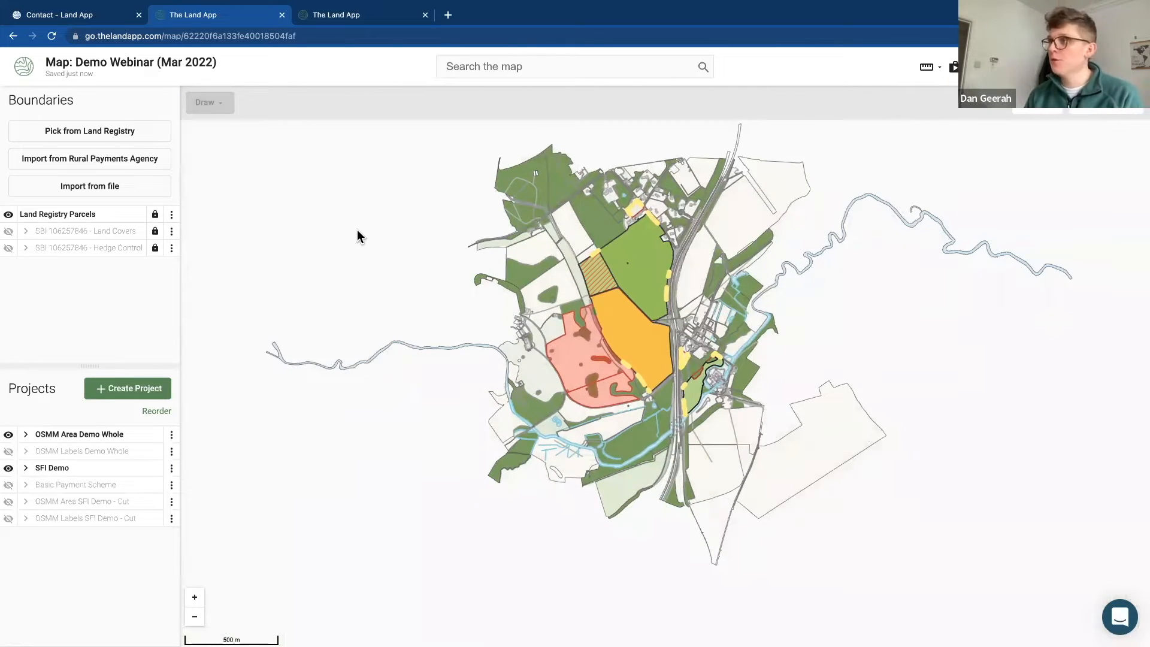
pyautogui.moveTo(367, 243); pyautogui.dragTo(394, 247)
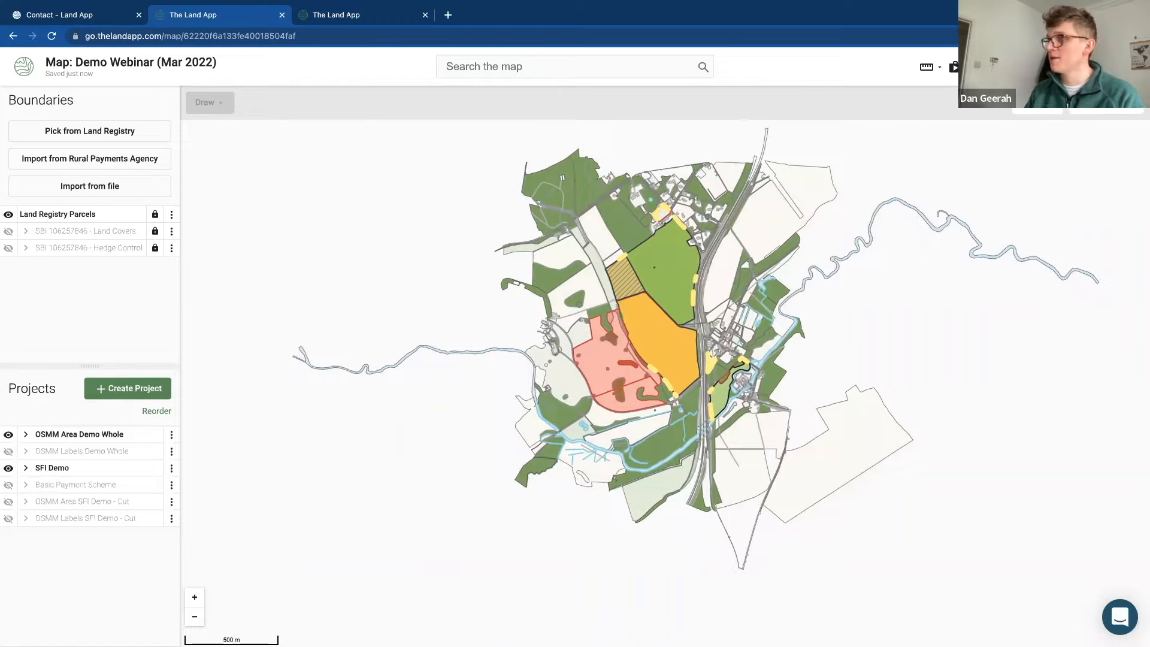
# Step: Create a new print frame for the map with the A4 Portrait paper size
pyautogui.click(1037, 102)
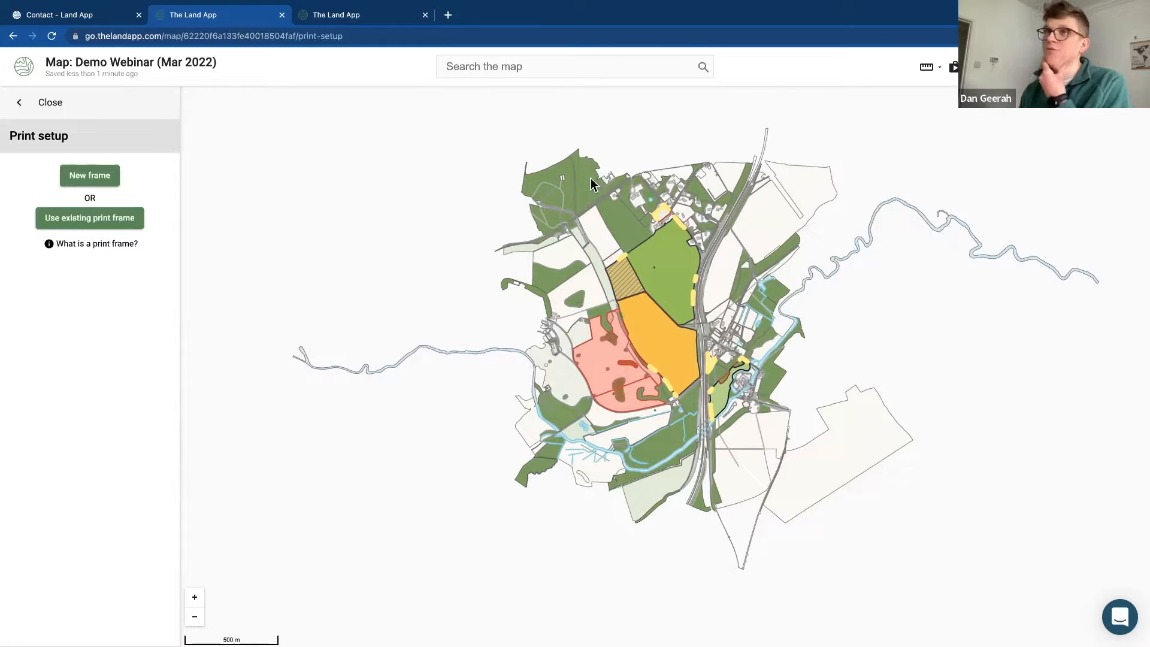
pyautogui.click(94, 182)
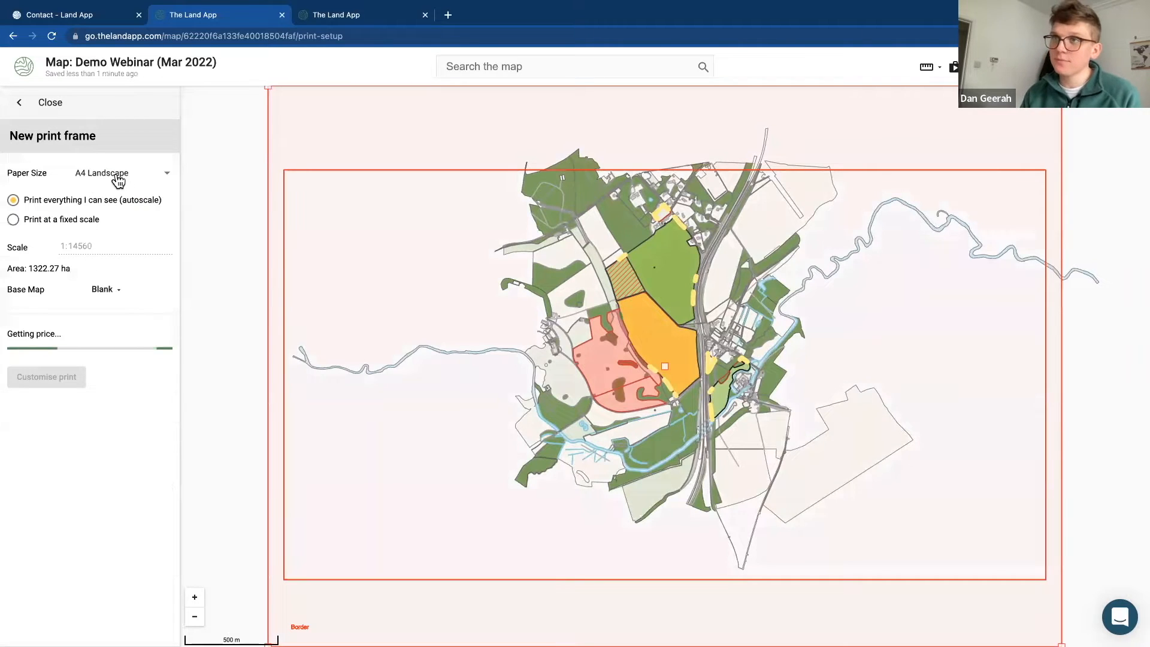
pyautogui.click(118, 180)
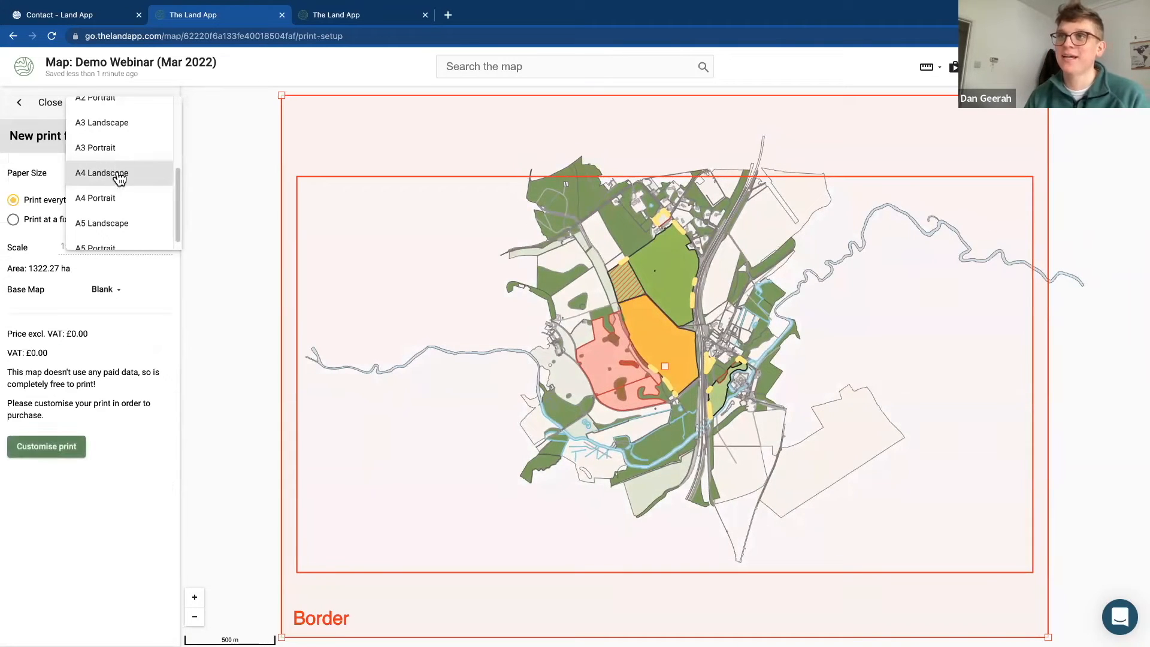
pyautogui.click(107, 205)
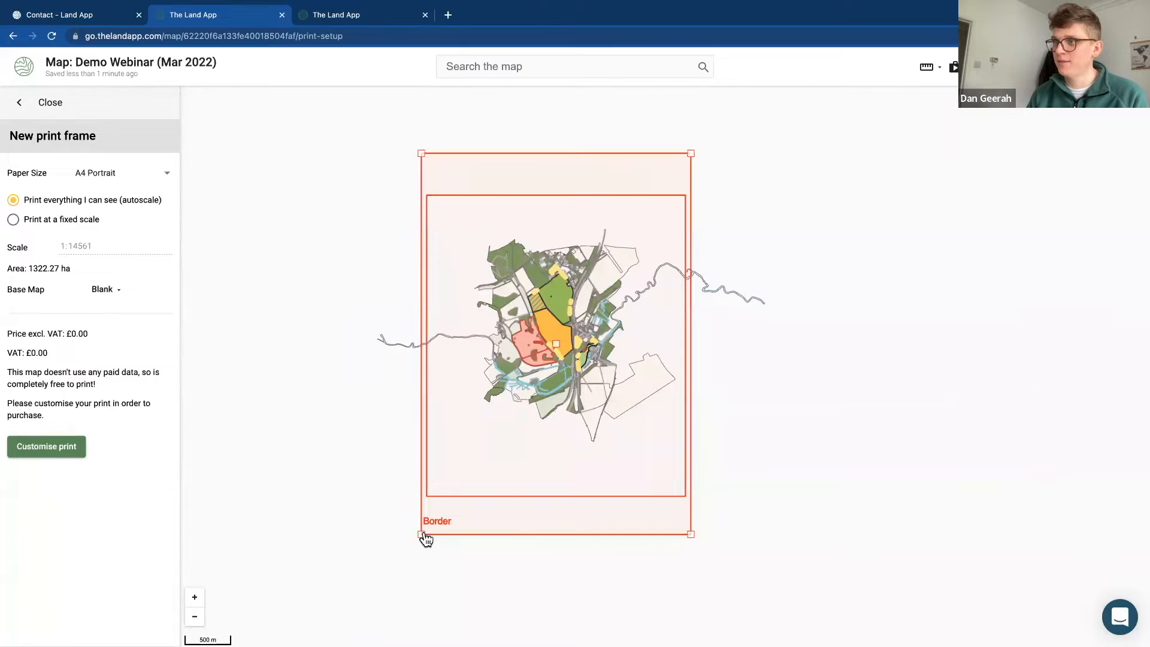
# Step: Shrink the print frame around the coloured parcels to a scale of about 1:7435, keeping the Blank base map
pyautogui.moveTo(426, 537); pyautogui.dragTo(497, 432)
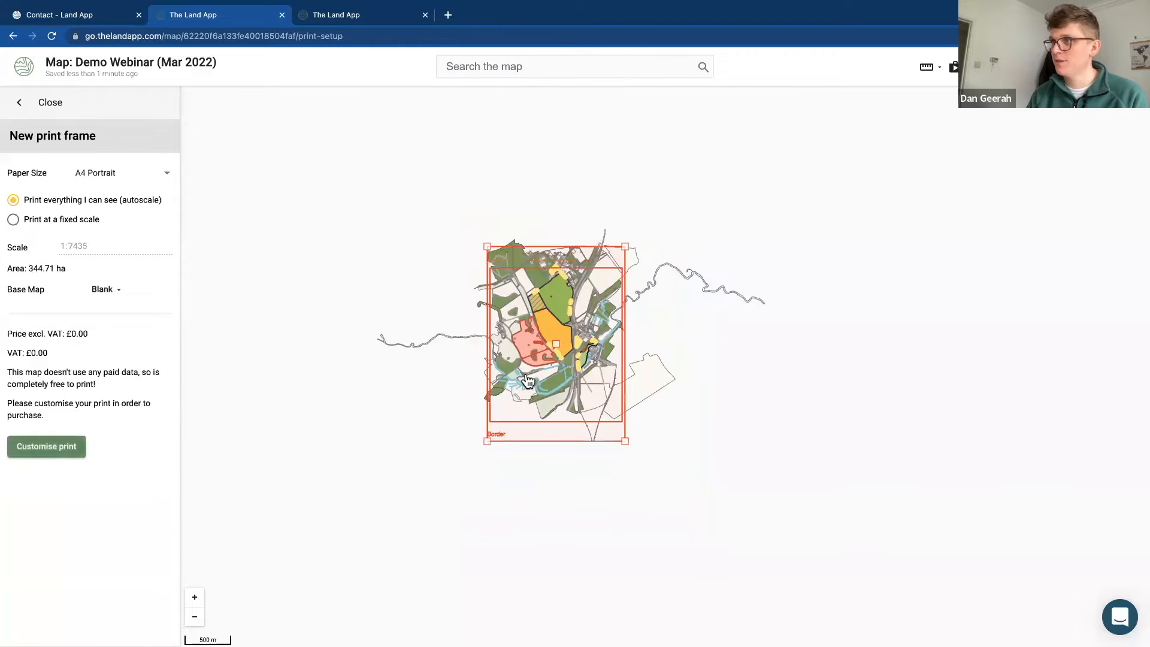
pyautogui.moveTo(560, 349); pyautogui.dragTo(565, 332)
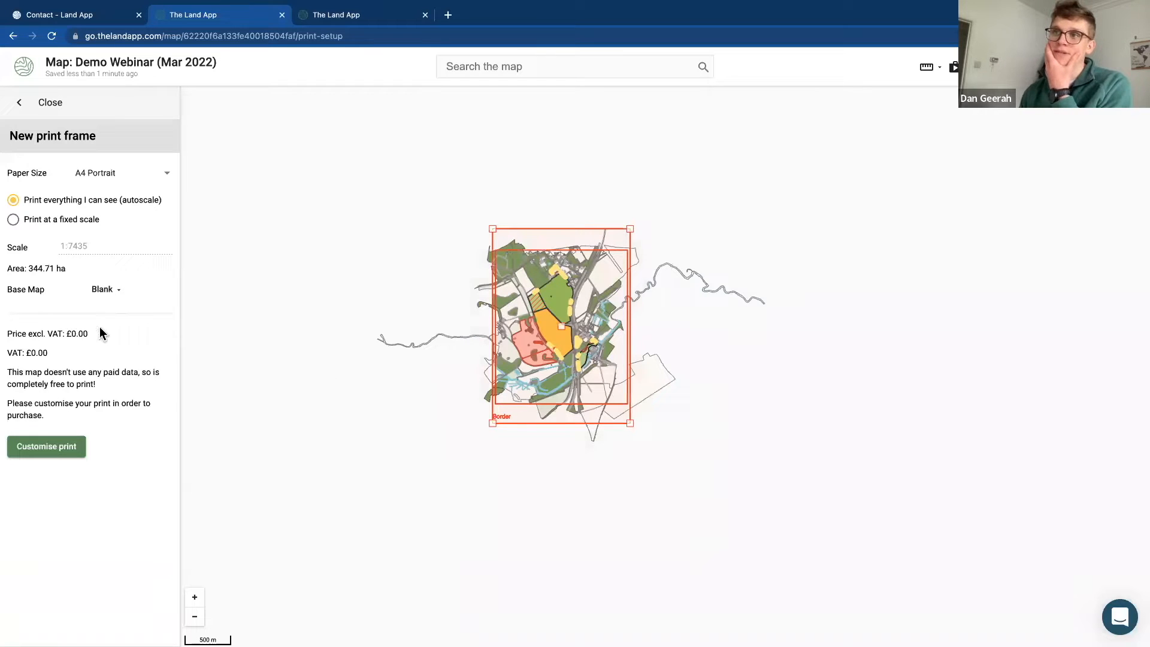
pyautogui.click(105, 290)
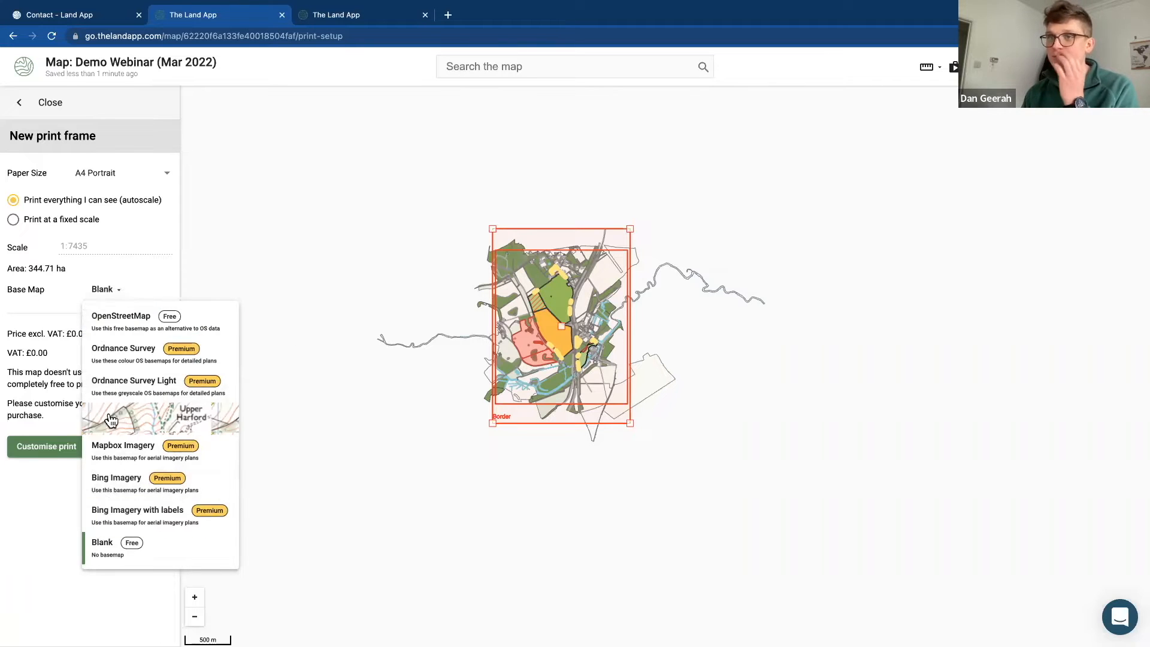
pyautogui.click(37, 505)
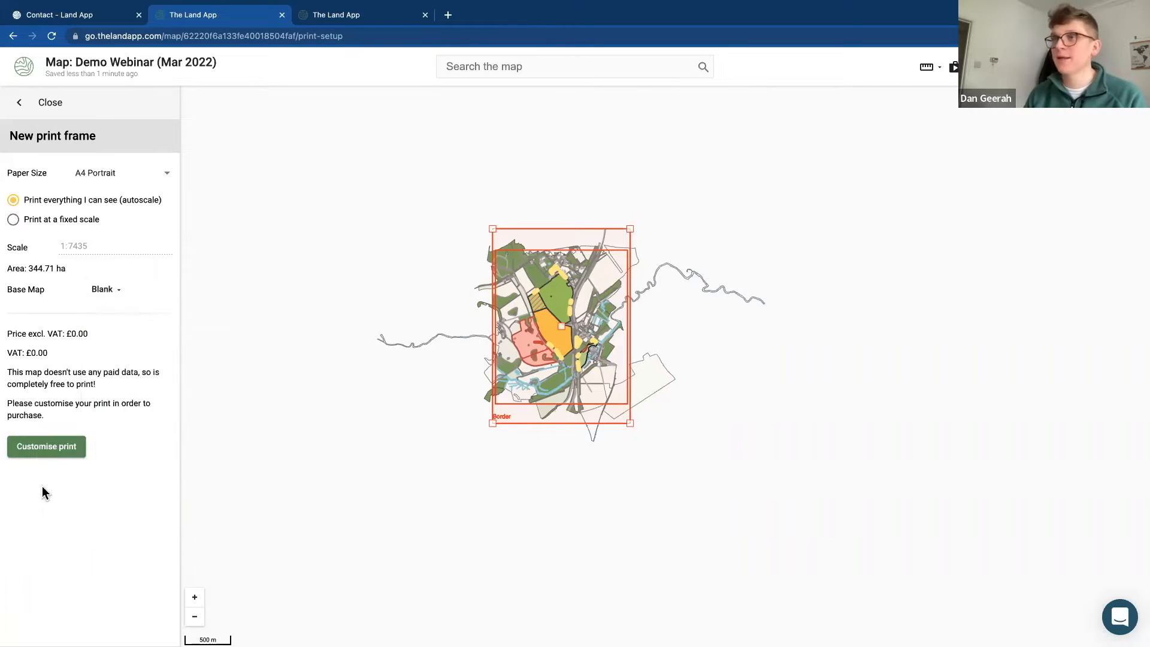
# Step: Start customising the print and add a centred header with the two lines "My Map" and "Two Line"
pyautogui.click(61, 454)
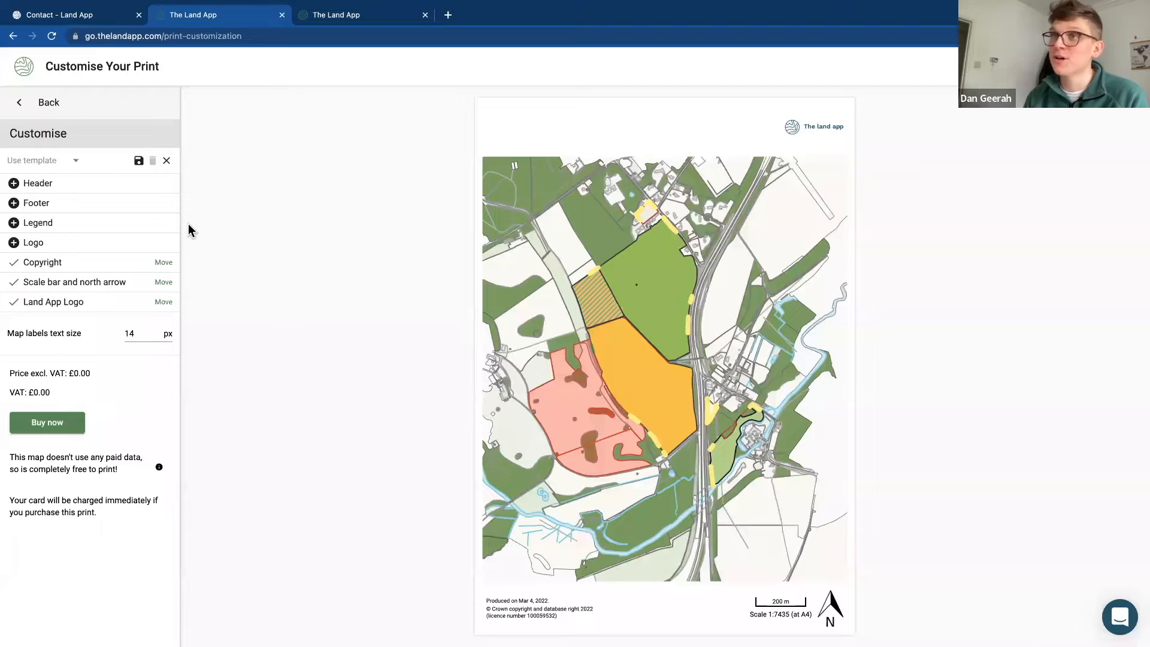
pyautogui.click(44, 190)
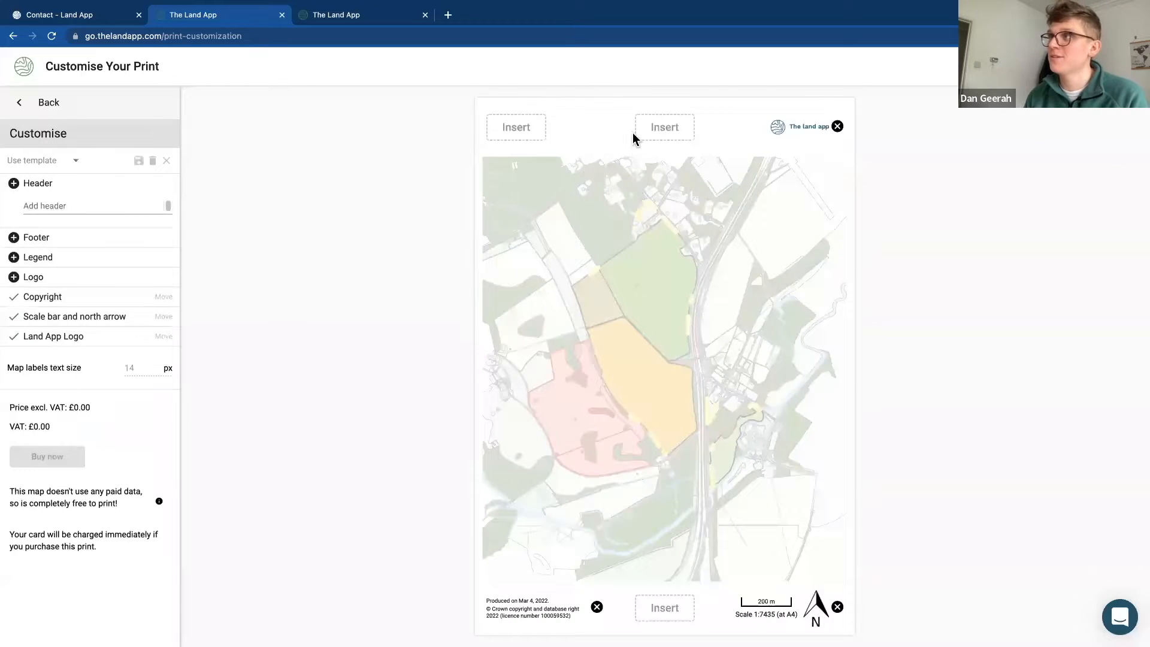
pyautogui.click(77, 204)
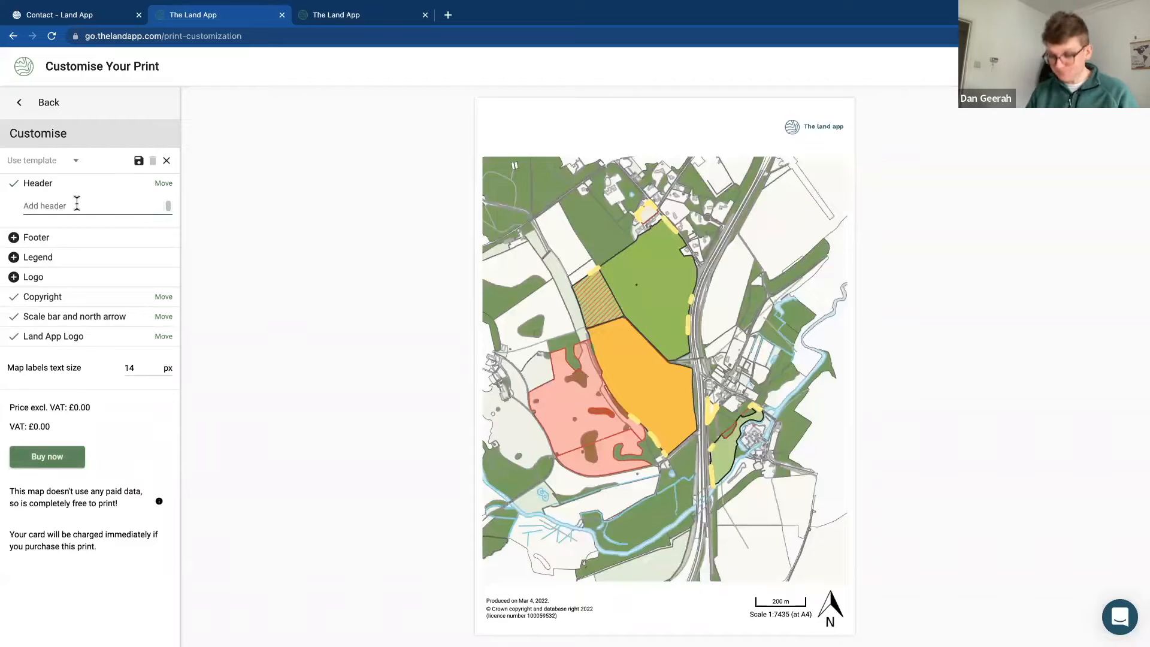
pyautogui.write('My Map')
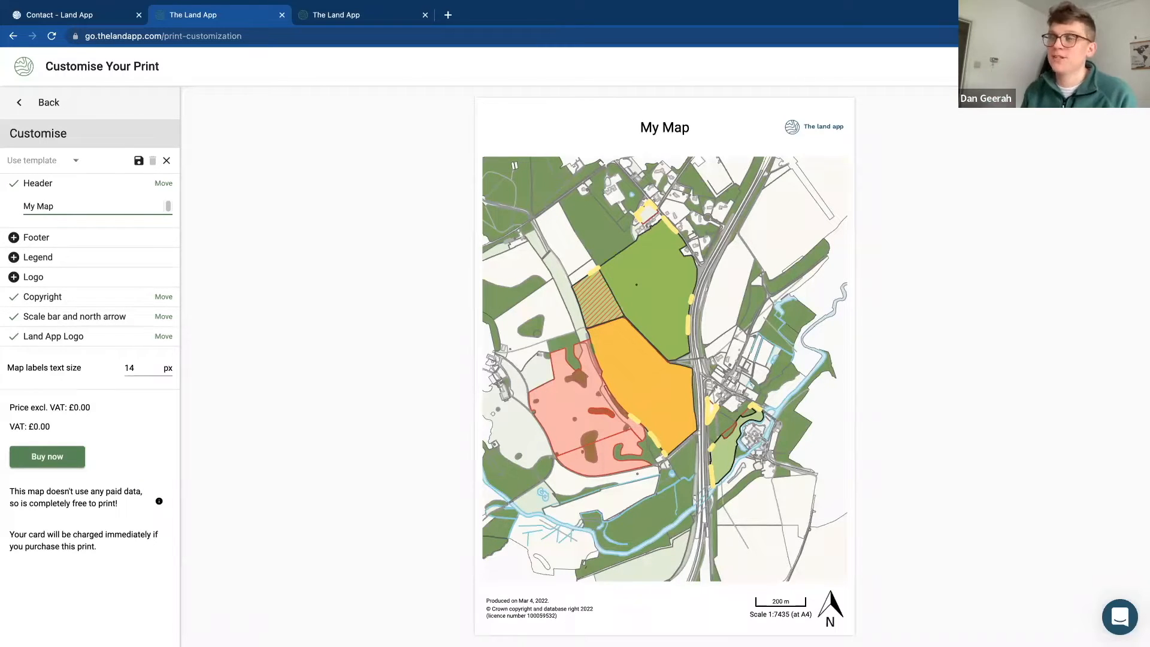
pyautogui.press('Return')
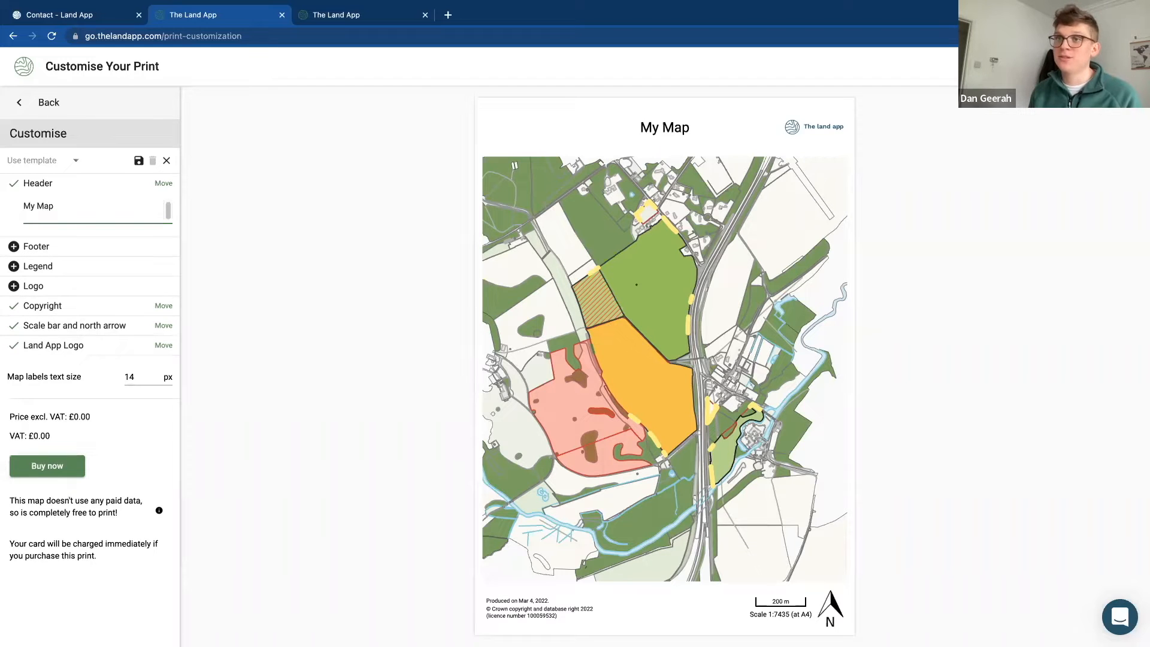
pyautogui.write('Two Line')
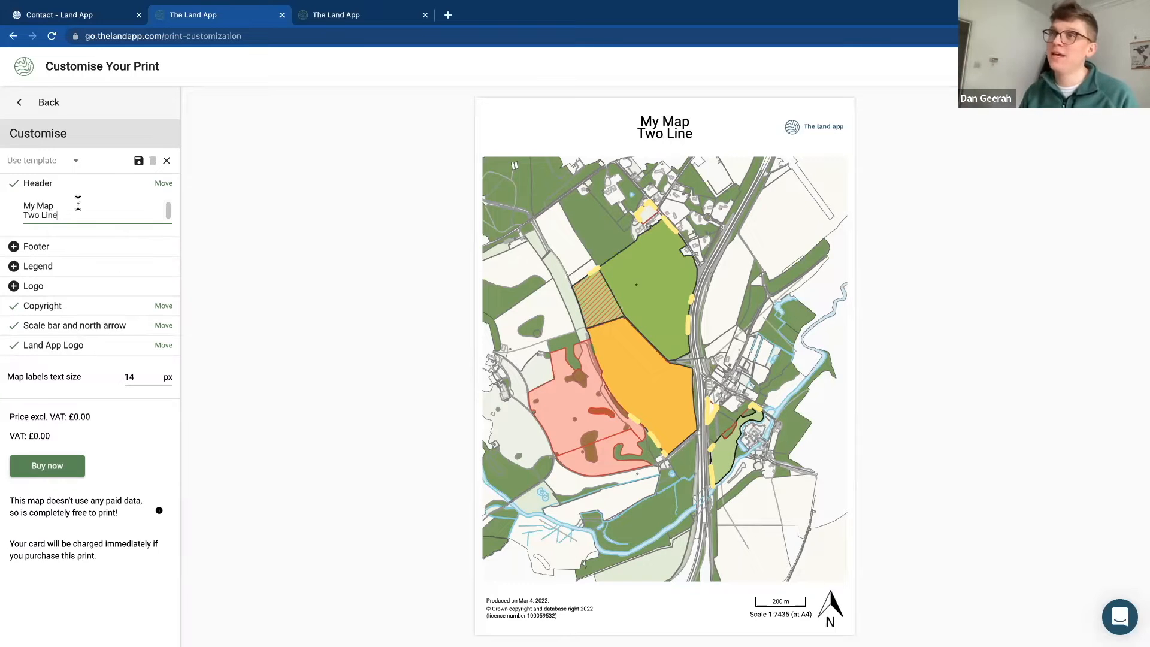
# Step: Add a centred footer to the print with the three lines "More", "Lines" and "Lines"
pyautogui.click(41, 246)
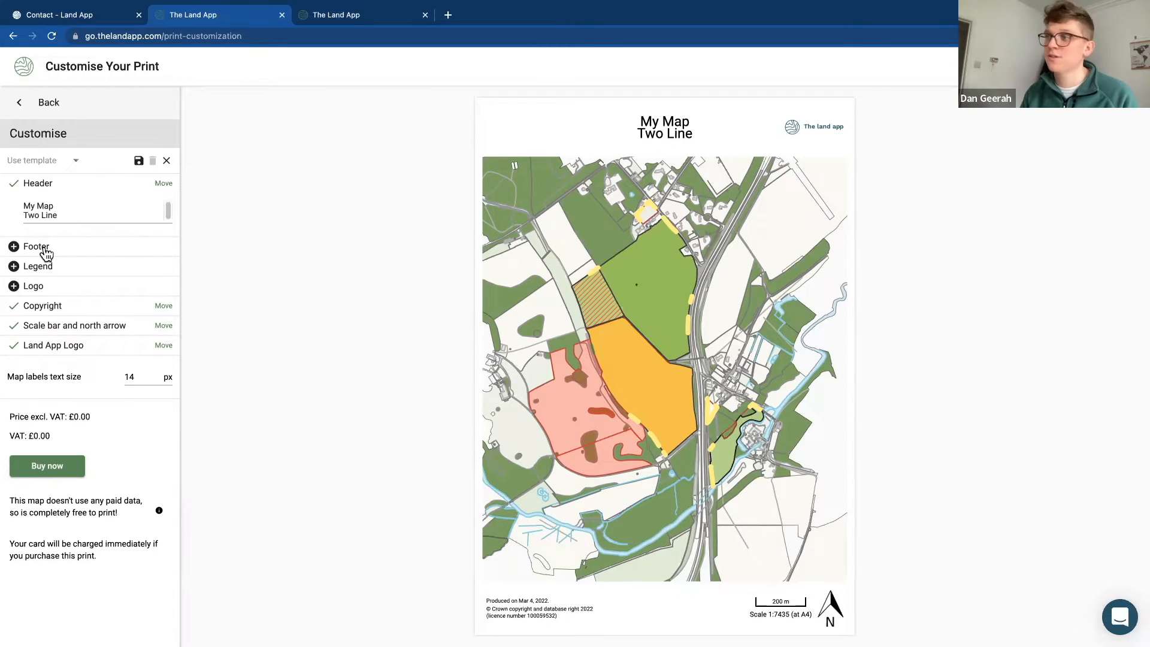
pyautogui.click(81, 268)
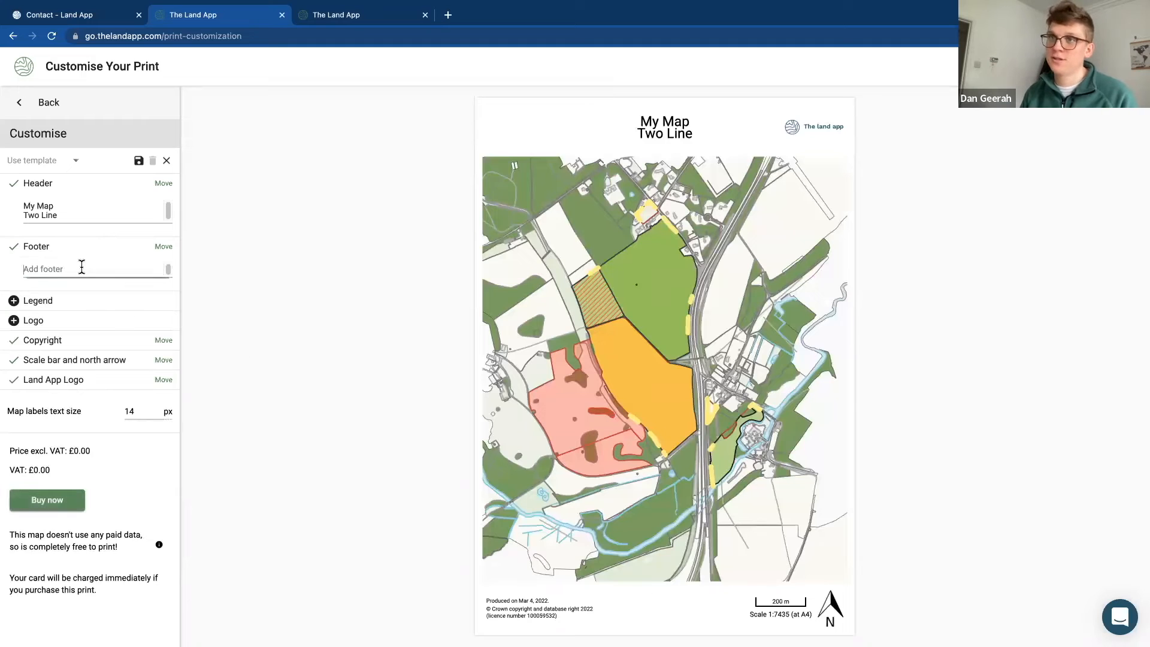
pyautogui.write('More')
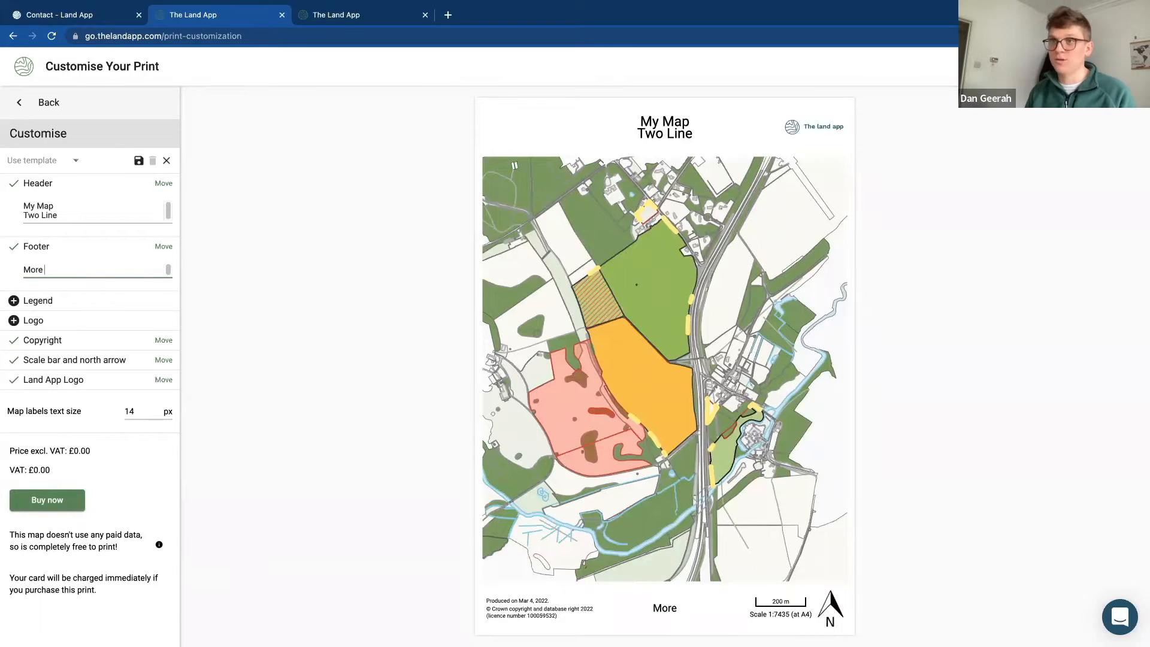
pyautogui.press('Return')
pyautogui.write('Lines')
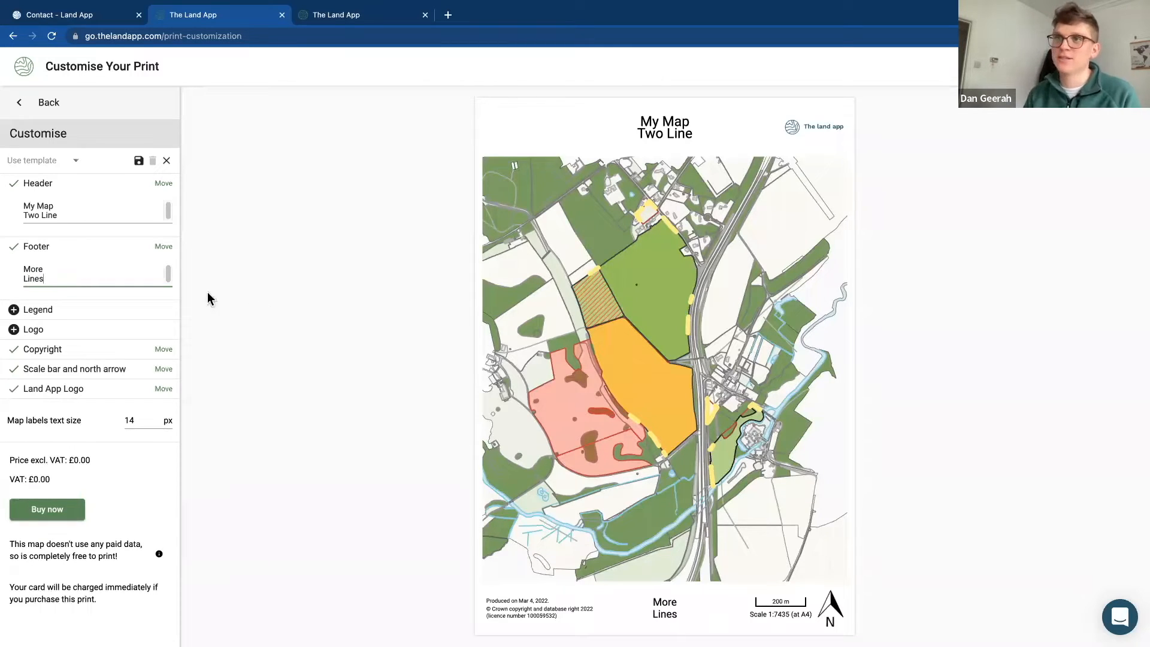
pyautogui.press('Return')
pyautogui.write('Lines')
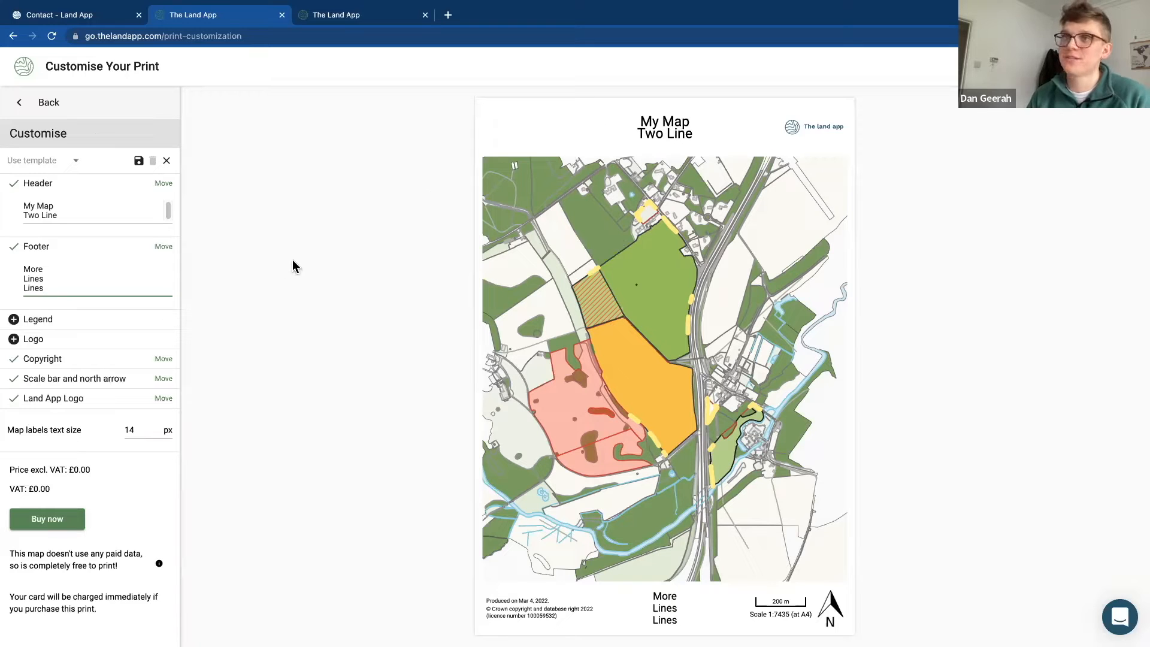
# Step: Insert a legend in the map's upper-left corner and delete its Structure, Unclassified and Coniferous Tree entries
pyautogui.click(38, 319)
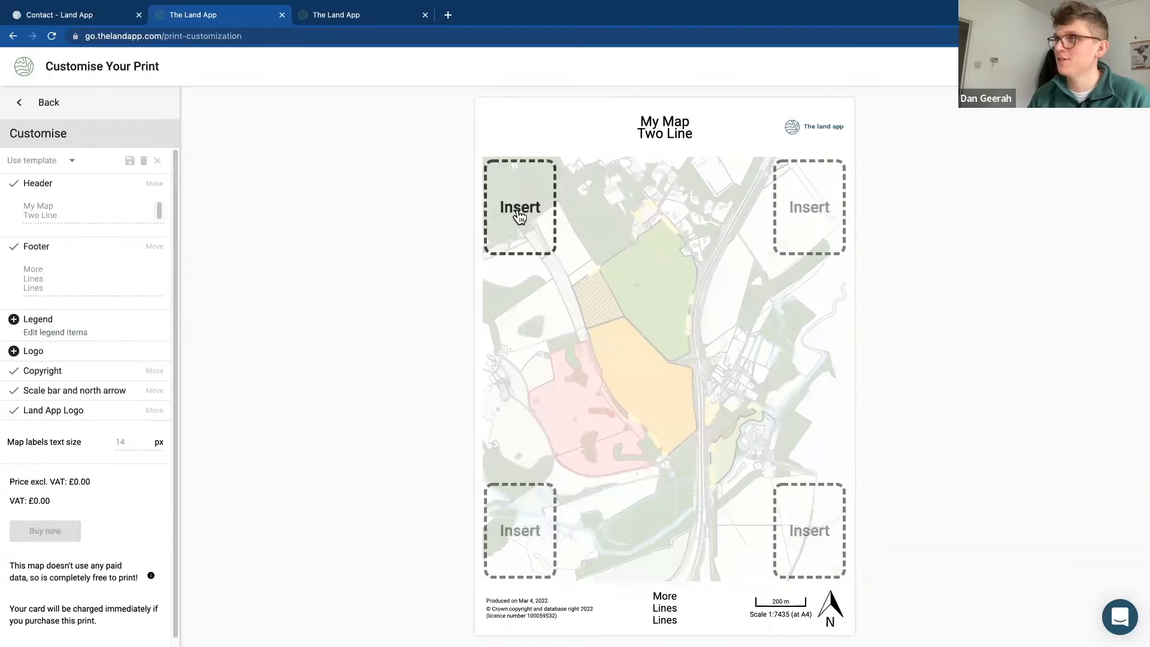
pyautogui.click(519, 215)
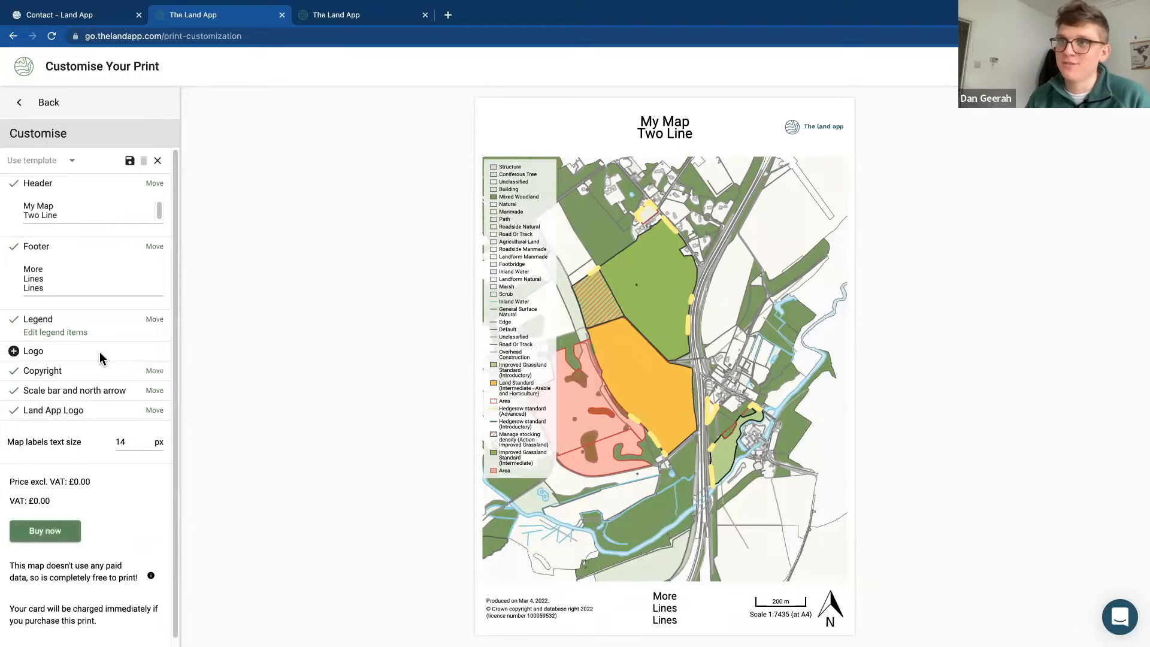
pyautogui.click(56, 334)
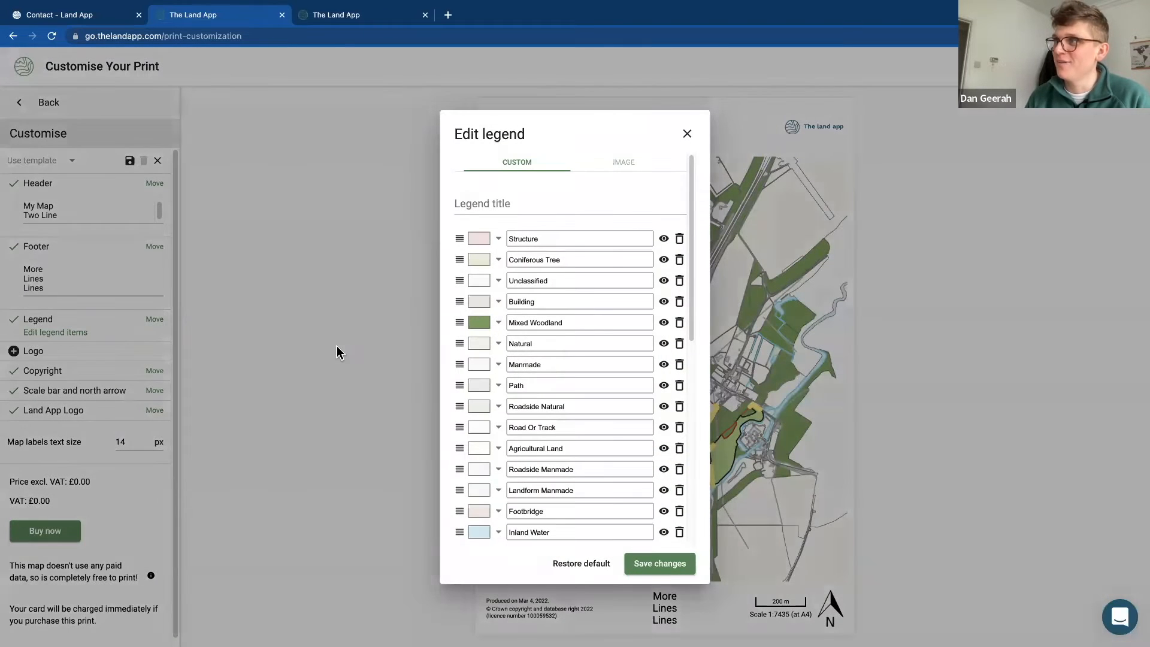
pyautogui.scroll(-5, 635, 314)
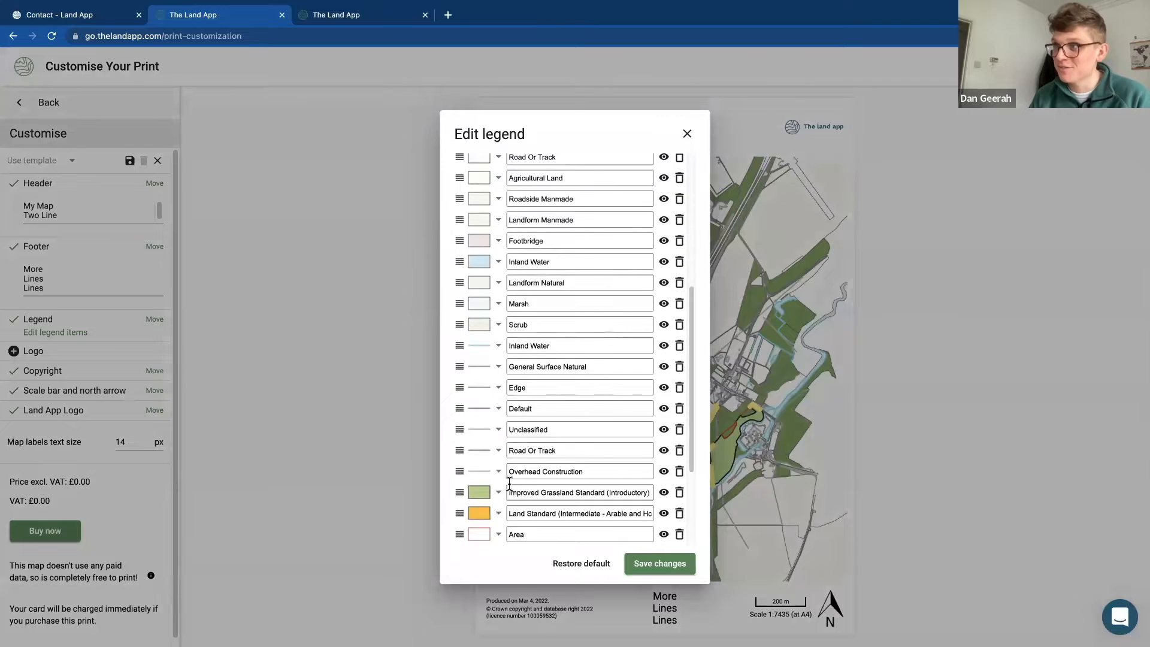
pyautogui.scroll(5, 515, 389)
pyautogui.scroll(-1, 526, 305)
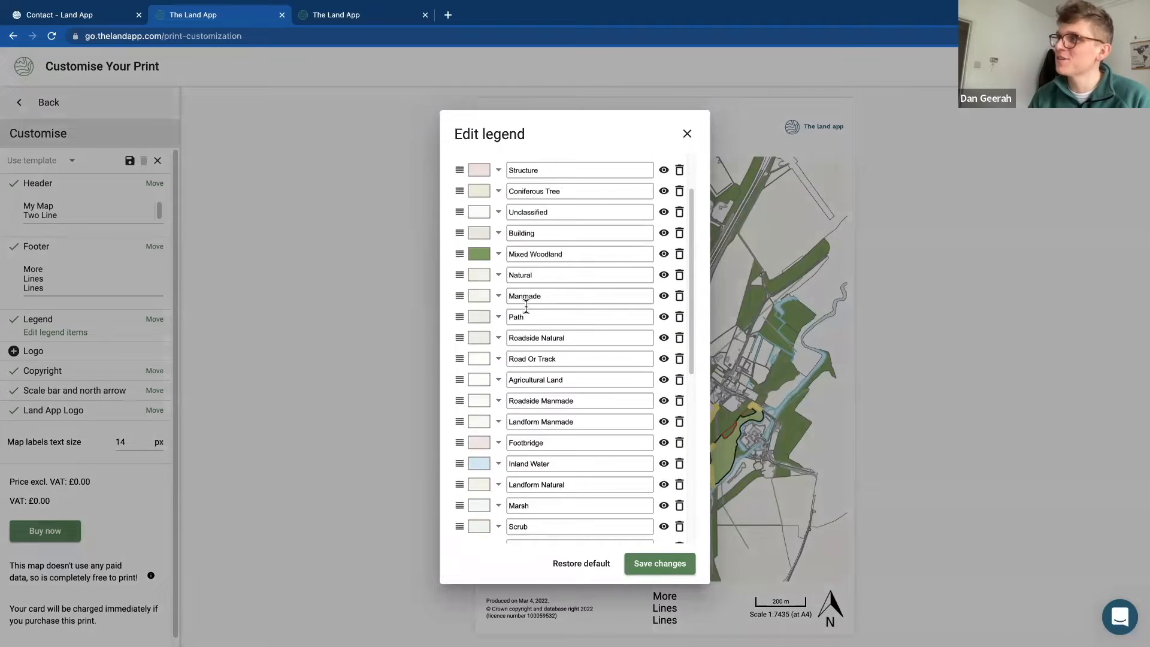
pyautogui.click(679, 172)
pyautogui.click(679, 189)
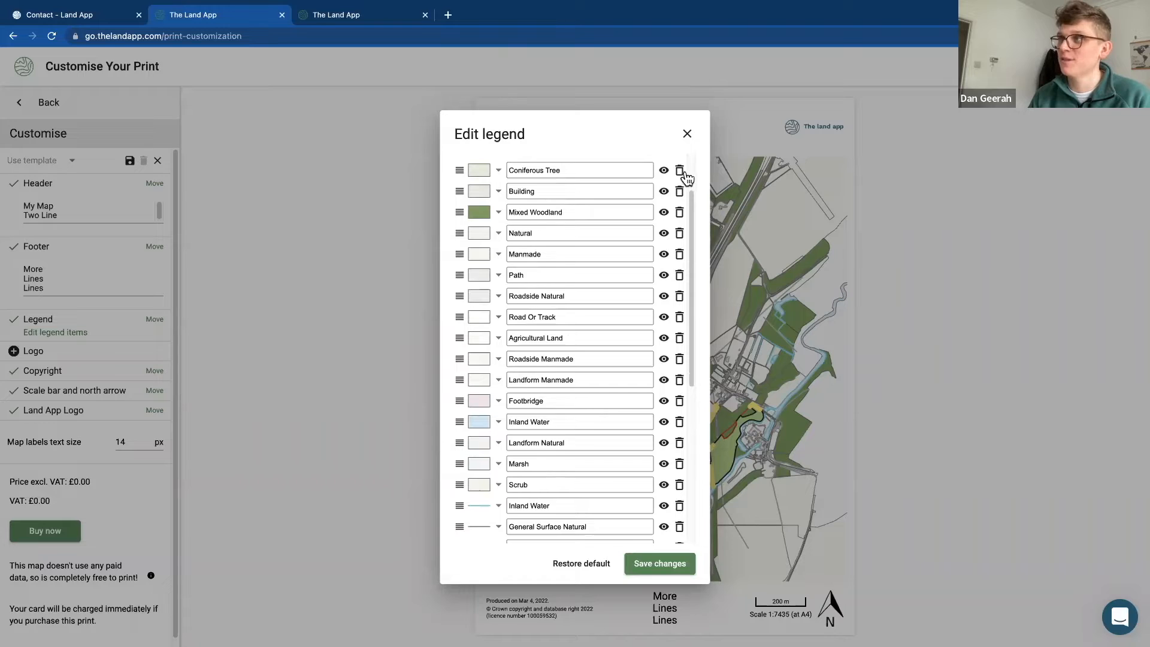
pyautogui.click(679, 173)
# Step: Hide the ten legend entries from Building through Landform Manmade and save the legend changes
pyautogui.click(664, 170)
pyautogui.click(663, 191)
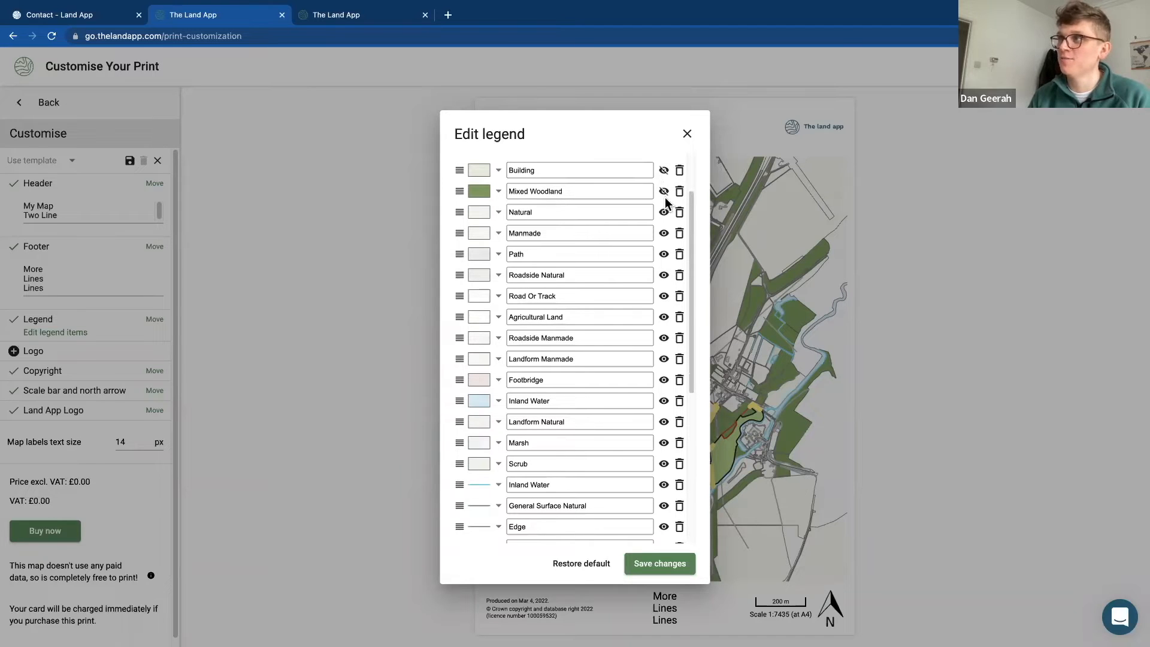
pyautogui.click(663, 212)
pyautogui.click(663, 233)
pyautogui.click(664, 254)
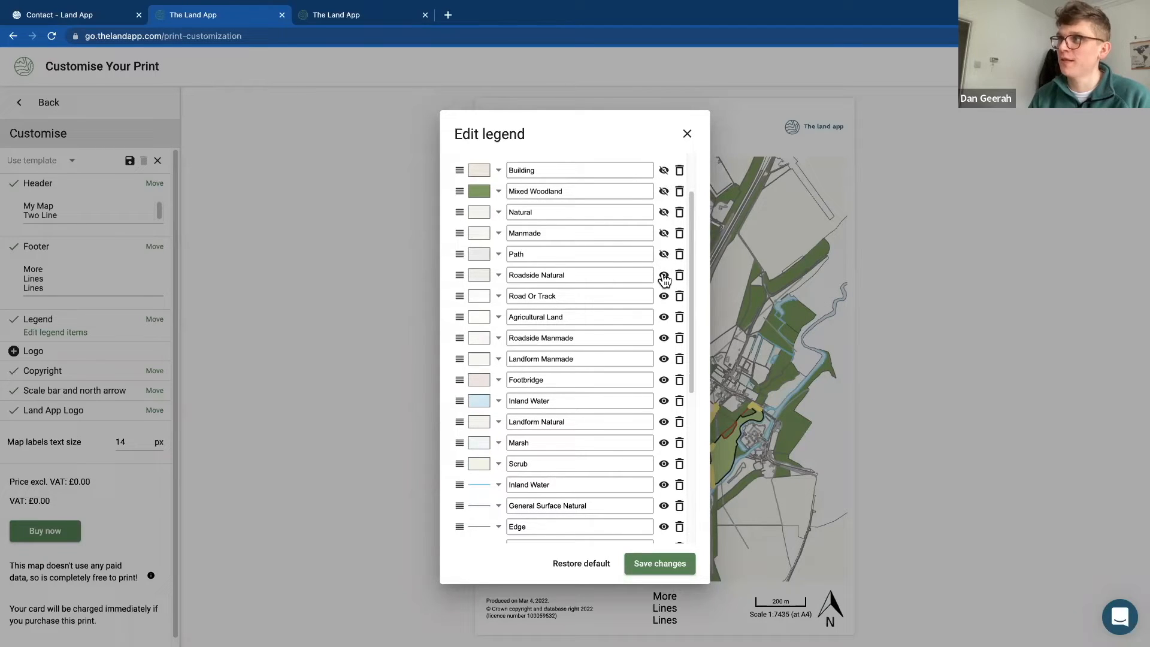
pyautogui.click(664, 275)
pyautogui.click(664, 296)
pyautogui.click(663, 317)
pyautogui.click(663, 337)
pyautogui.click(664, 359)
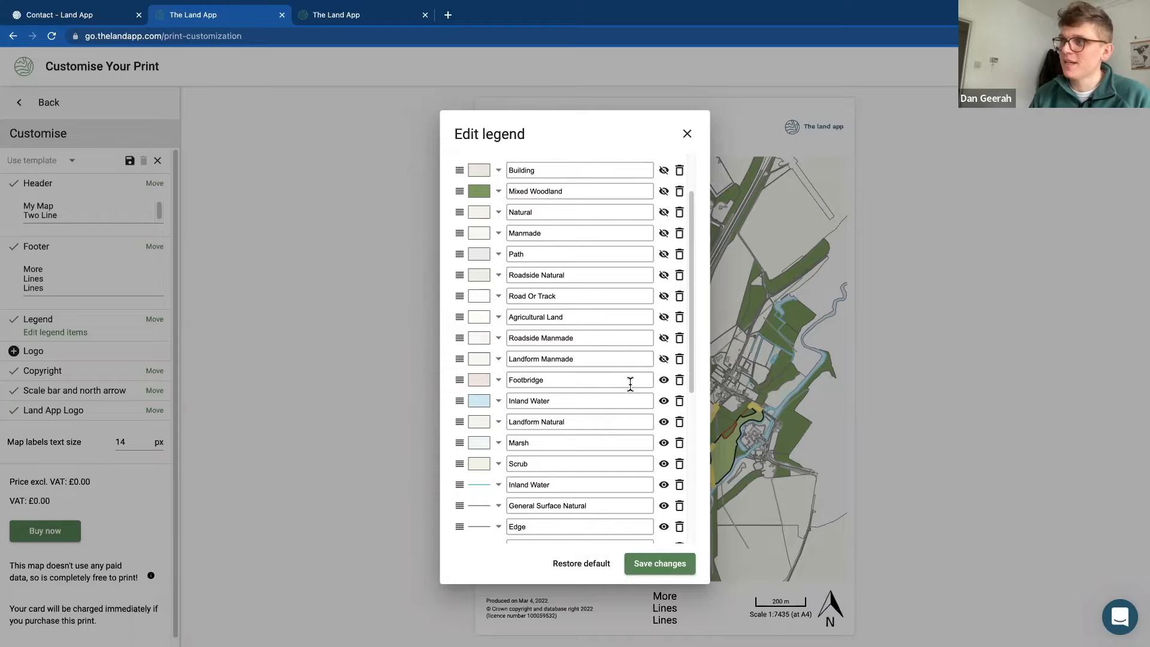
pyautogui.click(659, 564)
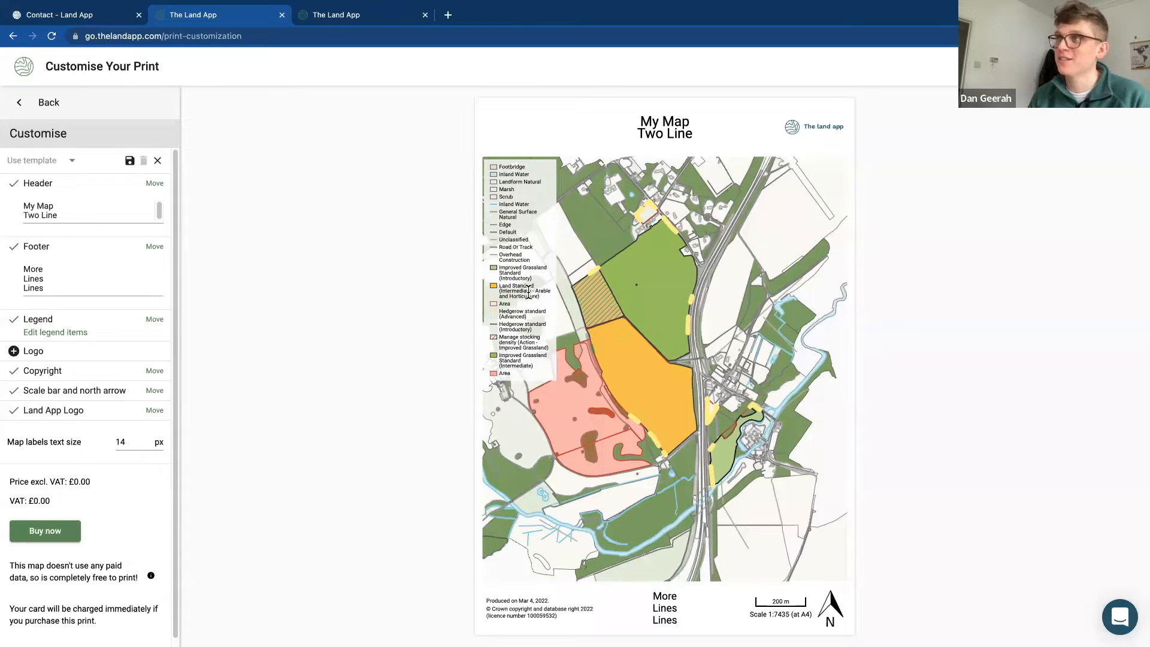
# Step: Edit the legend's Footbridge entry to use a bright orange-red fill
pyautogui.click(71, 333)
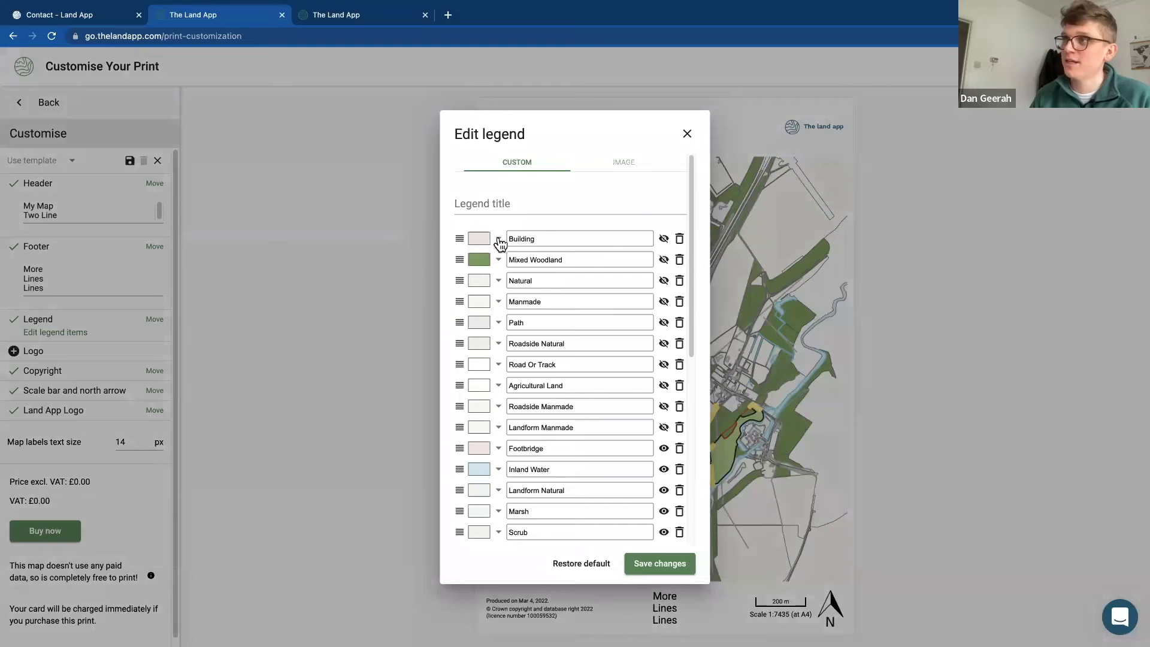
pyautogui.click(498, 239)
pyautogui.click(479, 236)
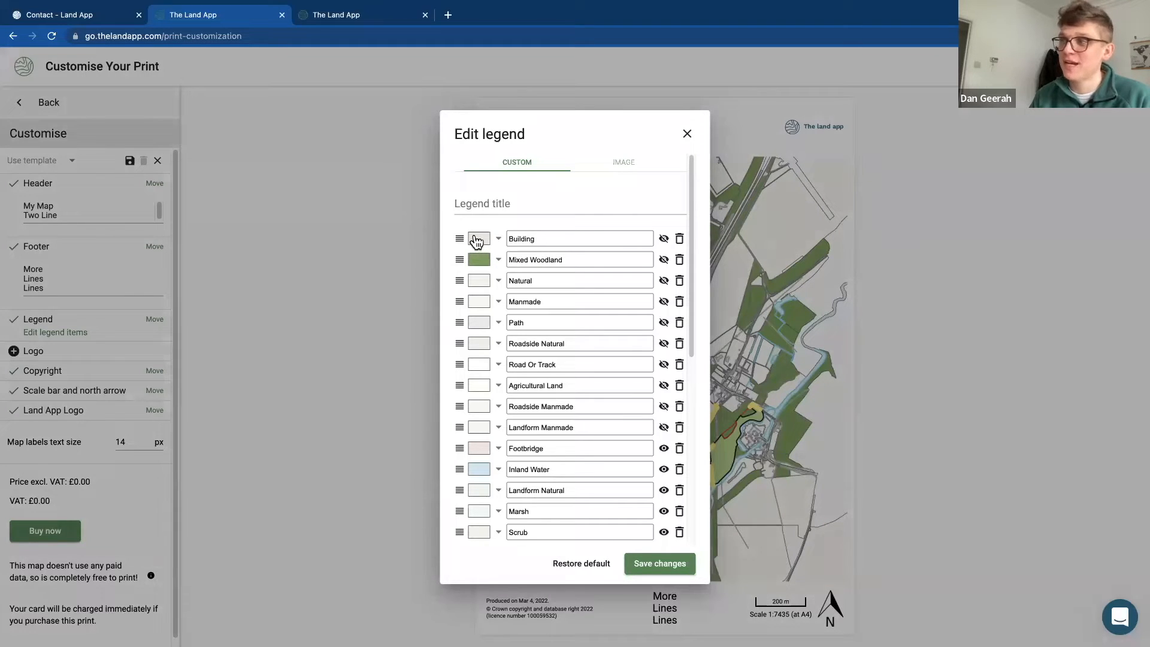
pyautogui.scroll(-2, 476, 241)
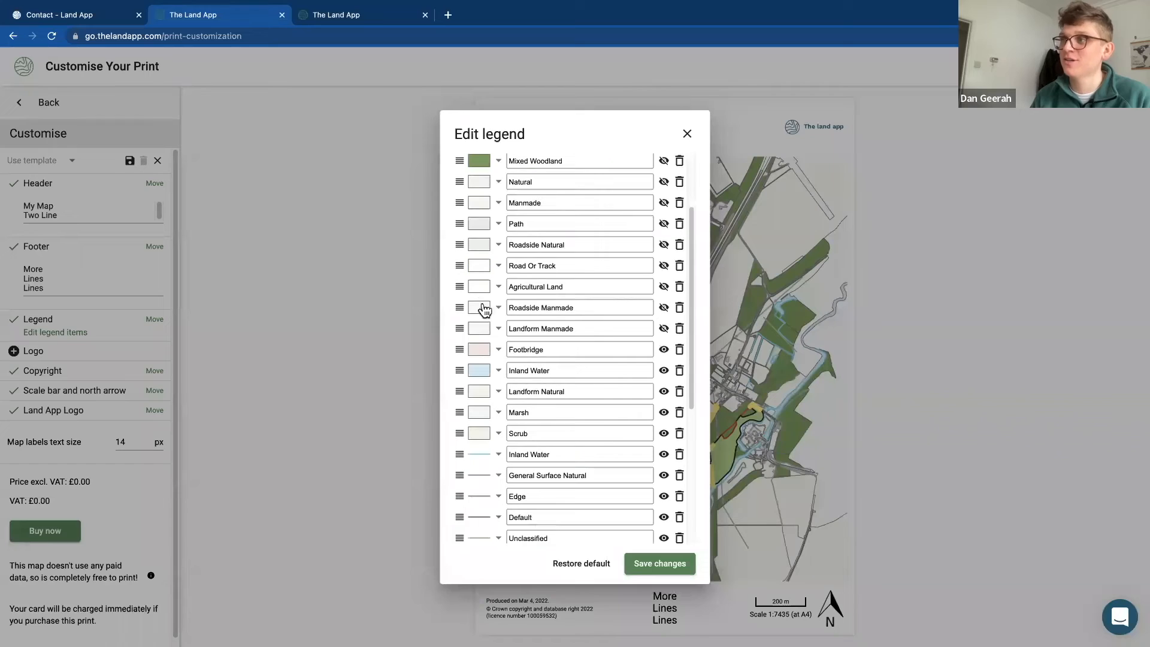
pyautogui.click(476, 353)
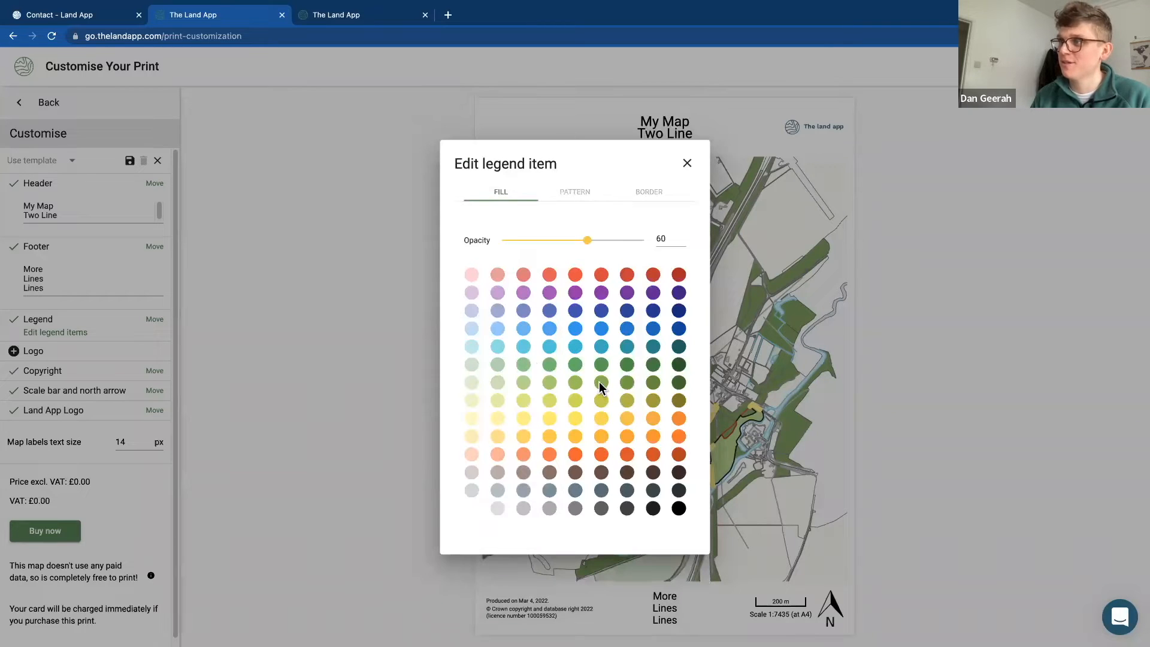
pyautogui.click(576, 274)
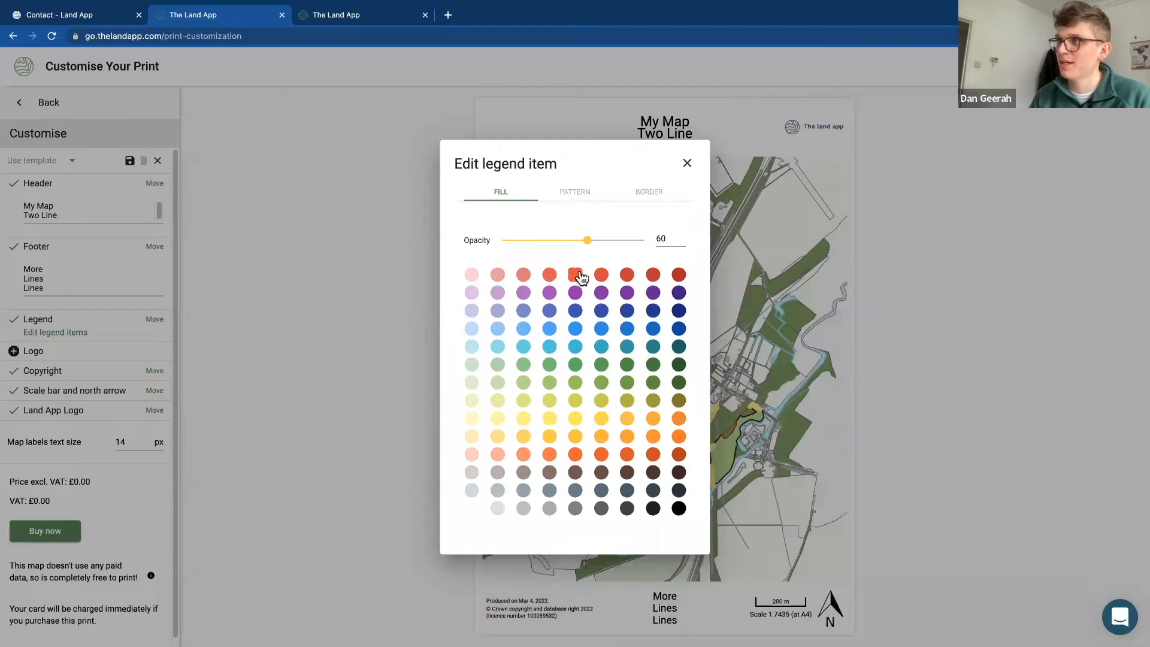
pyautogui.click(687, 166)
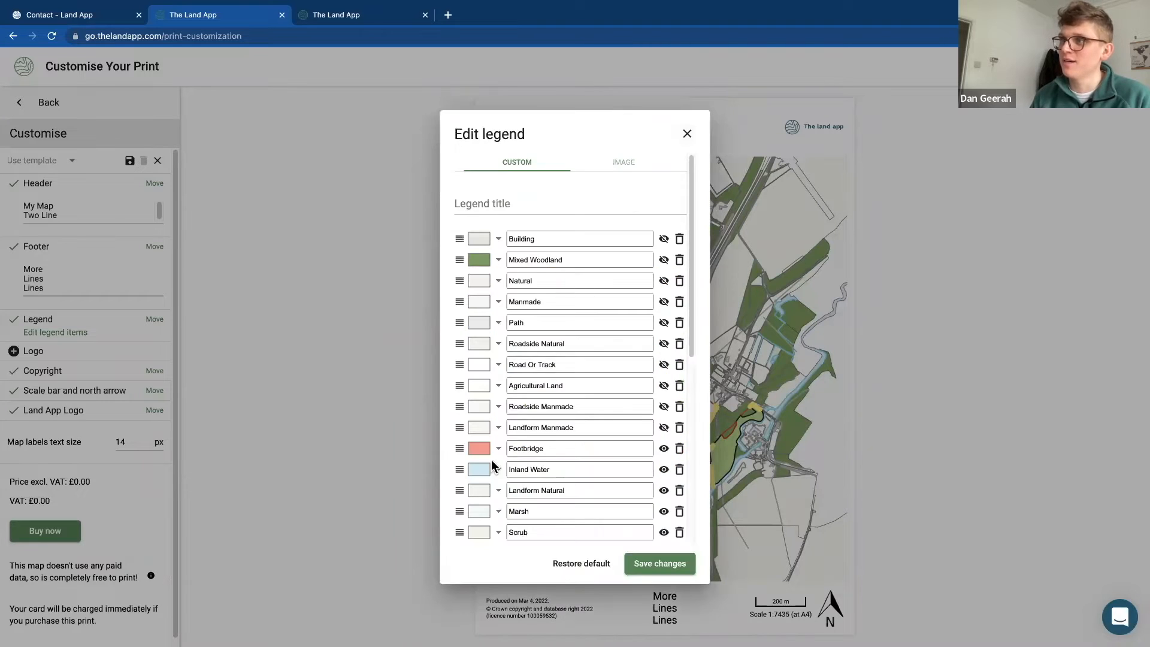
# Step: Add a new legend entry with a light blue fill, name it "Ponds", and save the legend changes
pyautogui.scroll(-1, 485, 452)
pyautogui.scroll(-2, 494, 410)
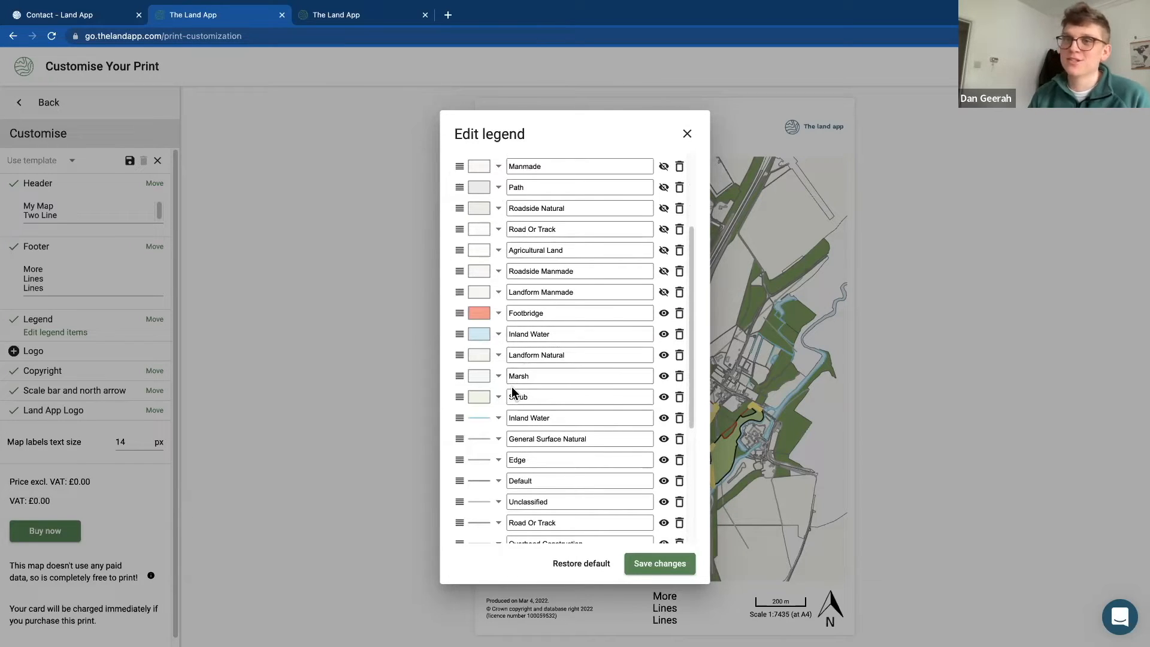
pyautogui.scroll(-4, 512, 390)
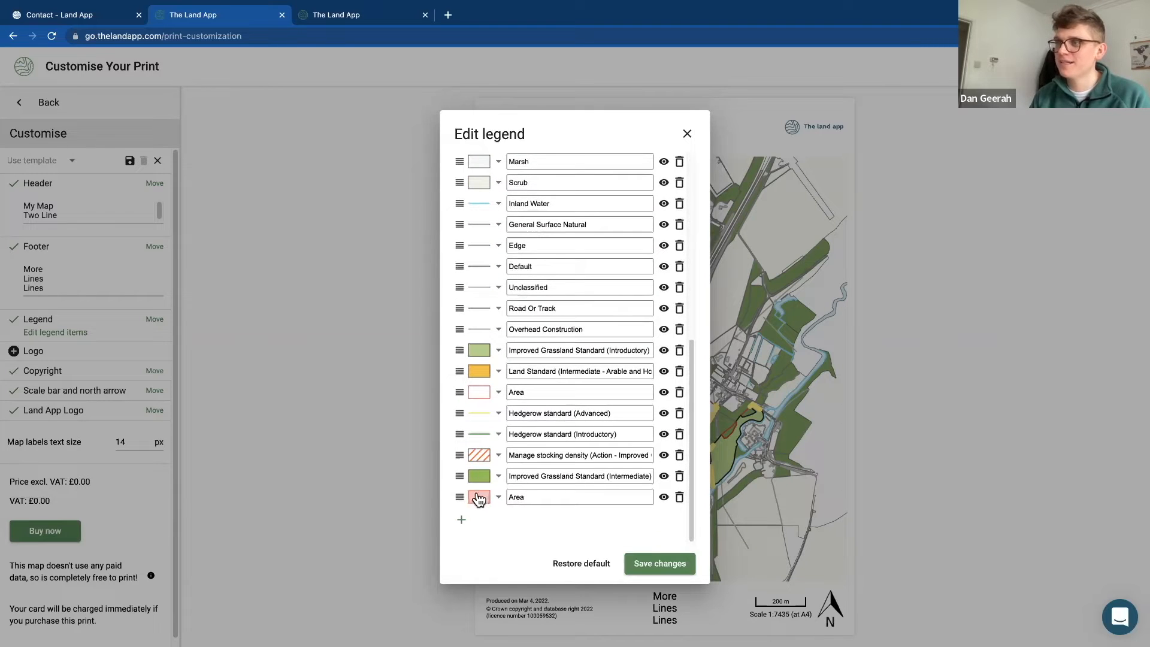
pyautogui.click(461, 521)
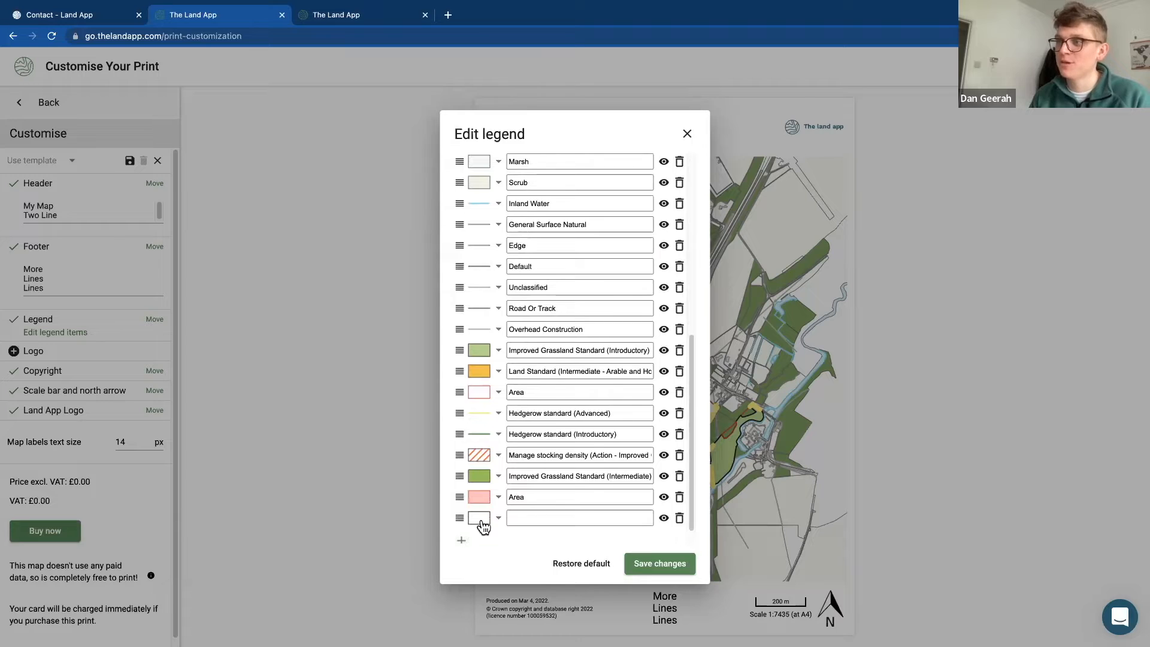
pyautogui.click(480, 519)
pyautogui.click(549, 347)
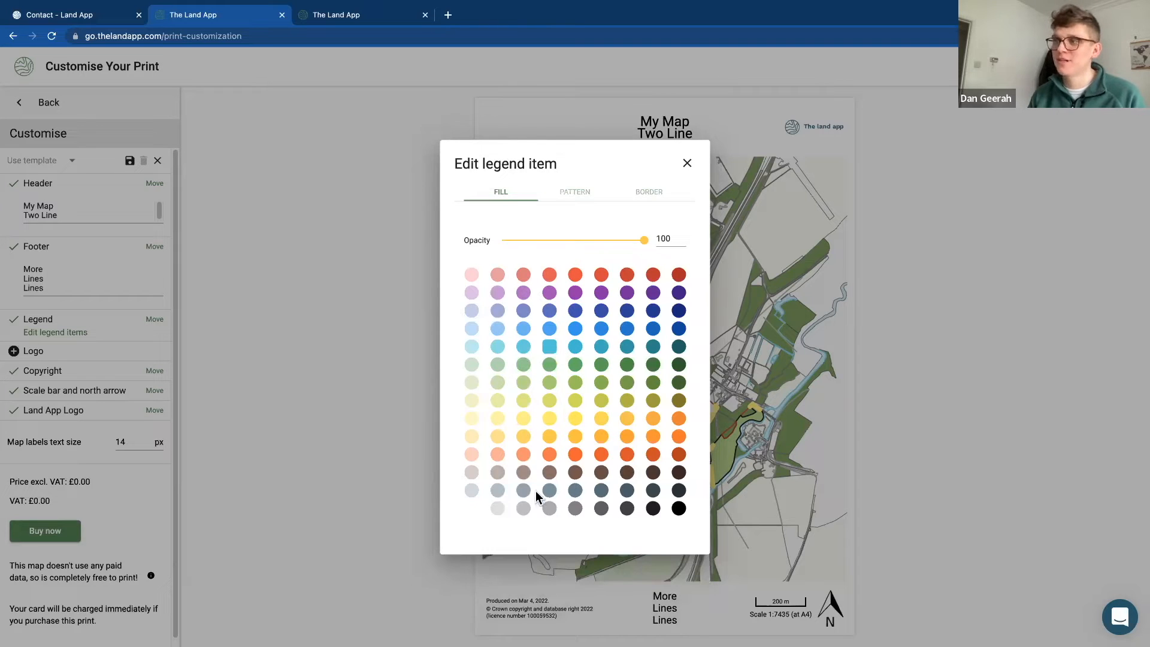
pyautogui.click(686, 164)
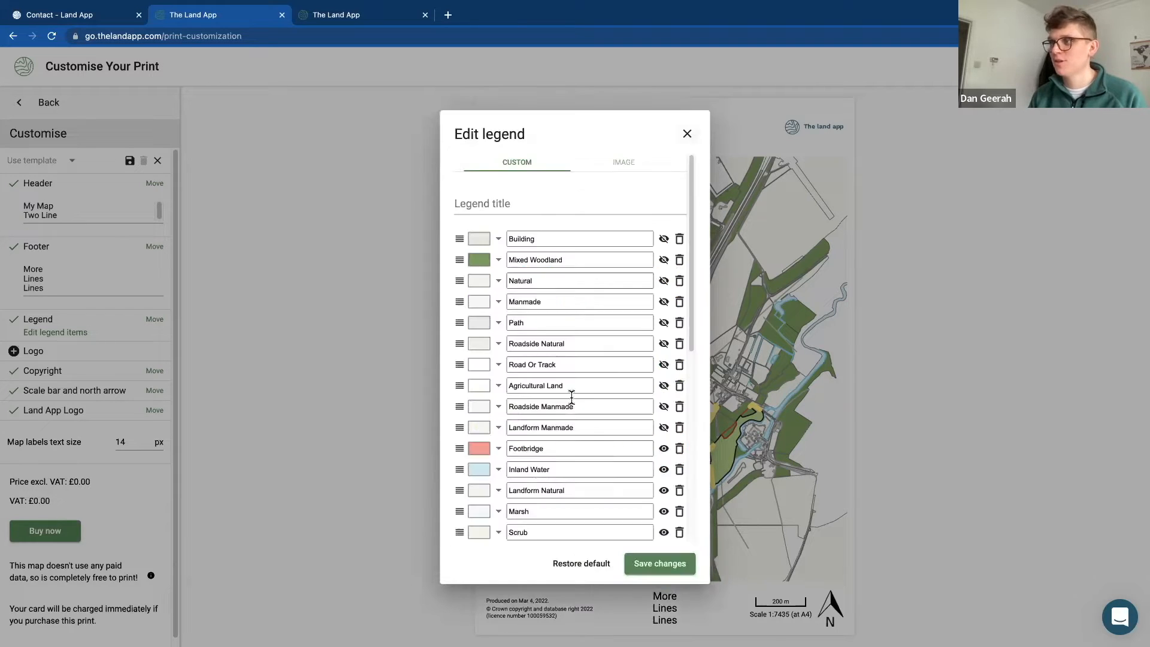
pyautogui.scroll(-5, 521, 500)
pyautogui.click(522, 496)
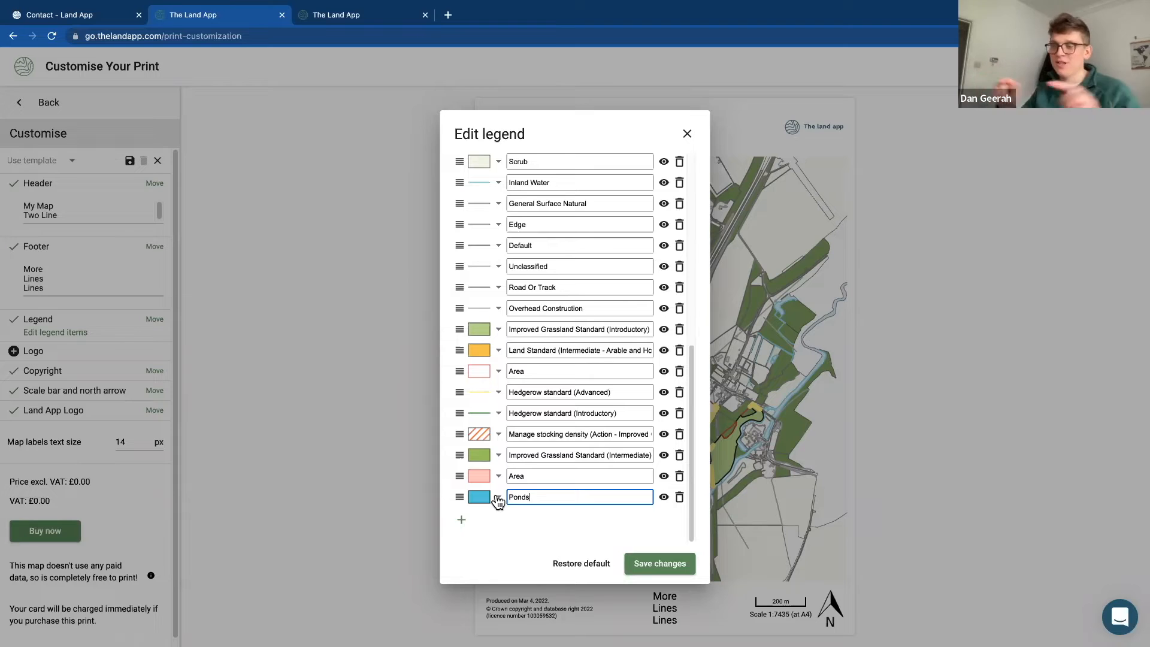
pyautogui.click(647, 566)
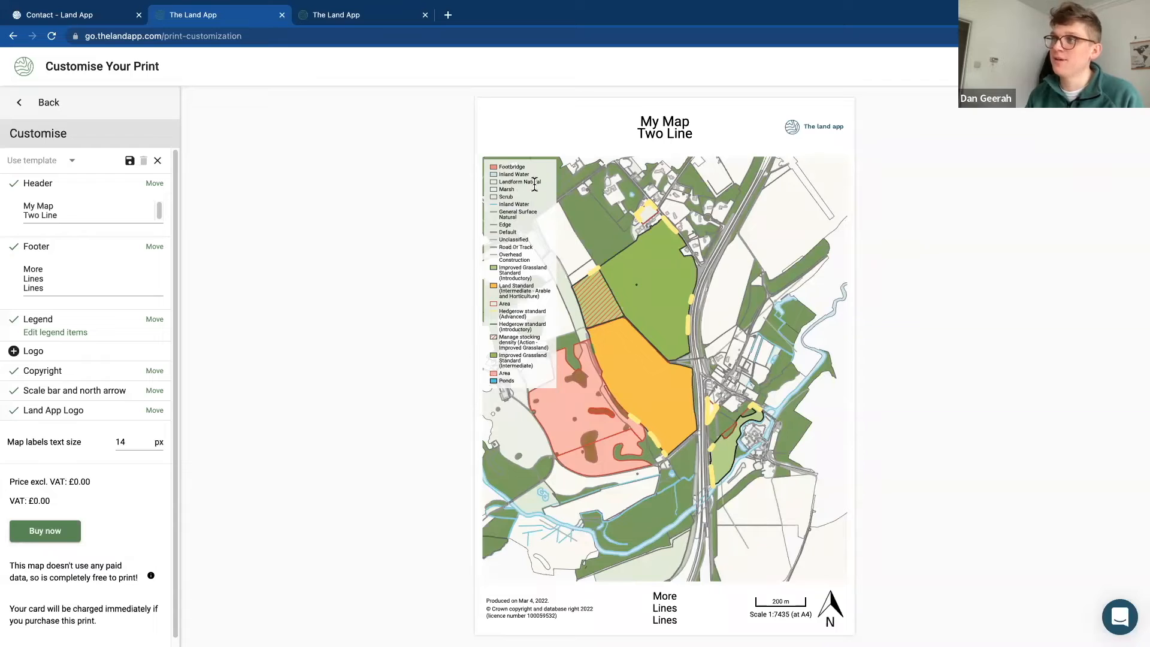
# Step: Save the print layout as a template named "My Map template", then save it again under the same name
pyautogui.click(129, 163)
pyautogui.write('My Map template')
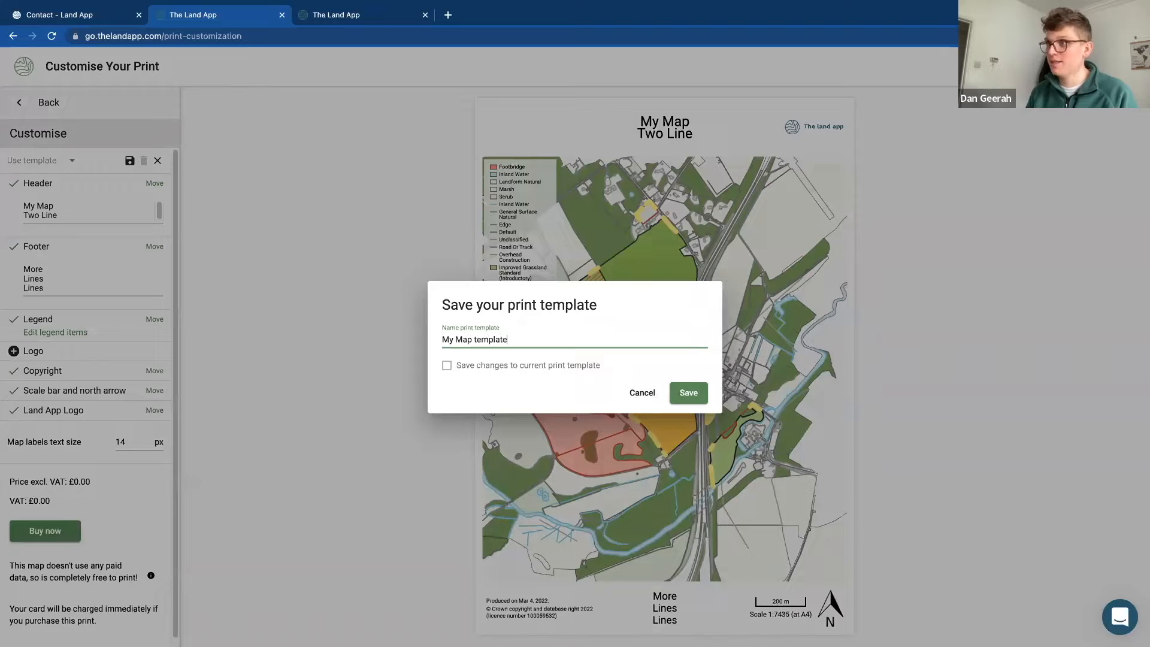
pyautogui.click(695, 394)
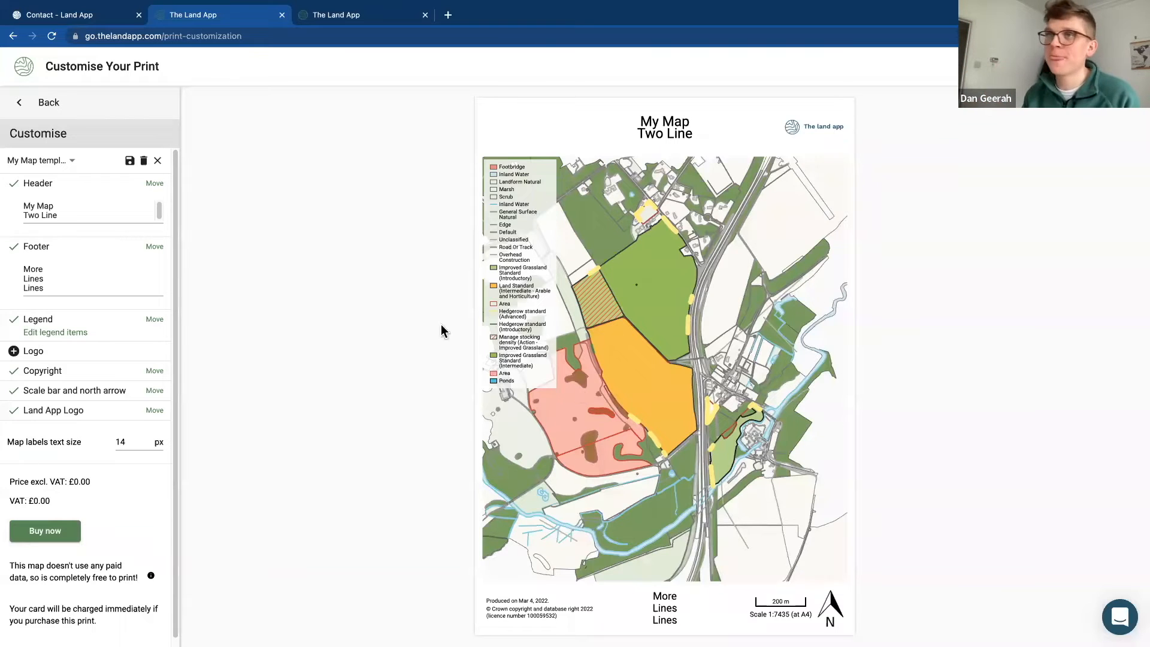
pyautogui.click(130, 160)
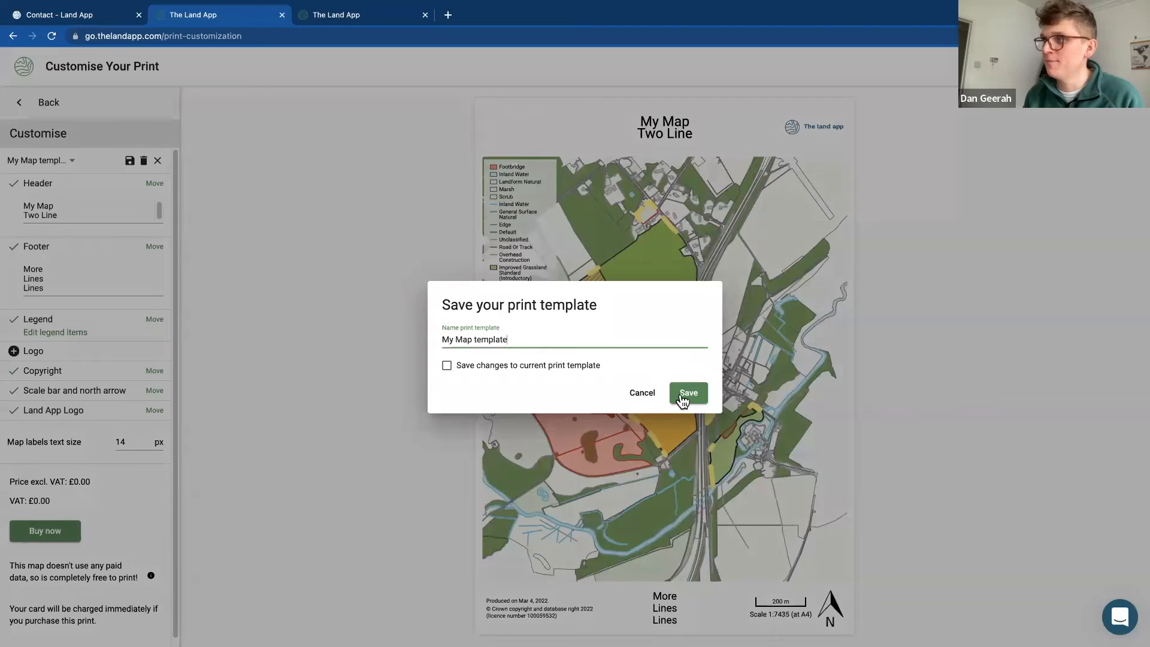
pyautogui.click(682, 397)
# Step: Apply the New Land App Branding template to the print and switch back to My Map template
pyautogui.click(57, 162)
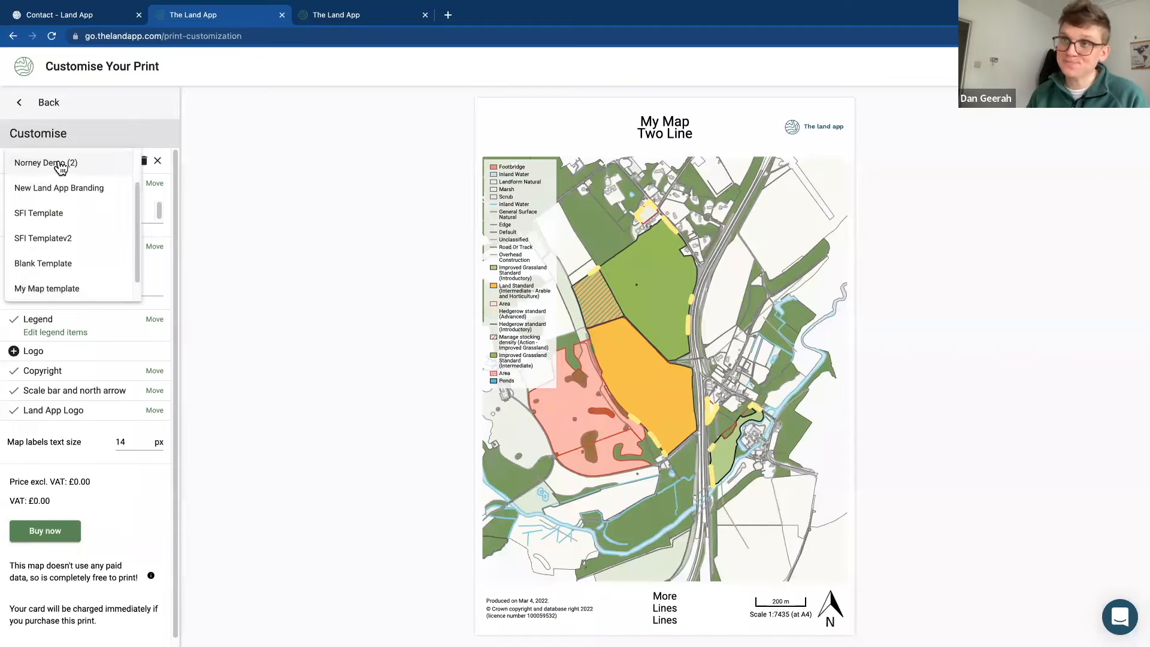
pyautogui.scroll(1, 46, 160)
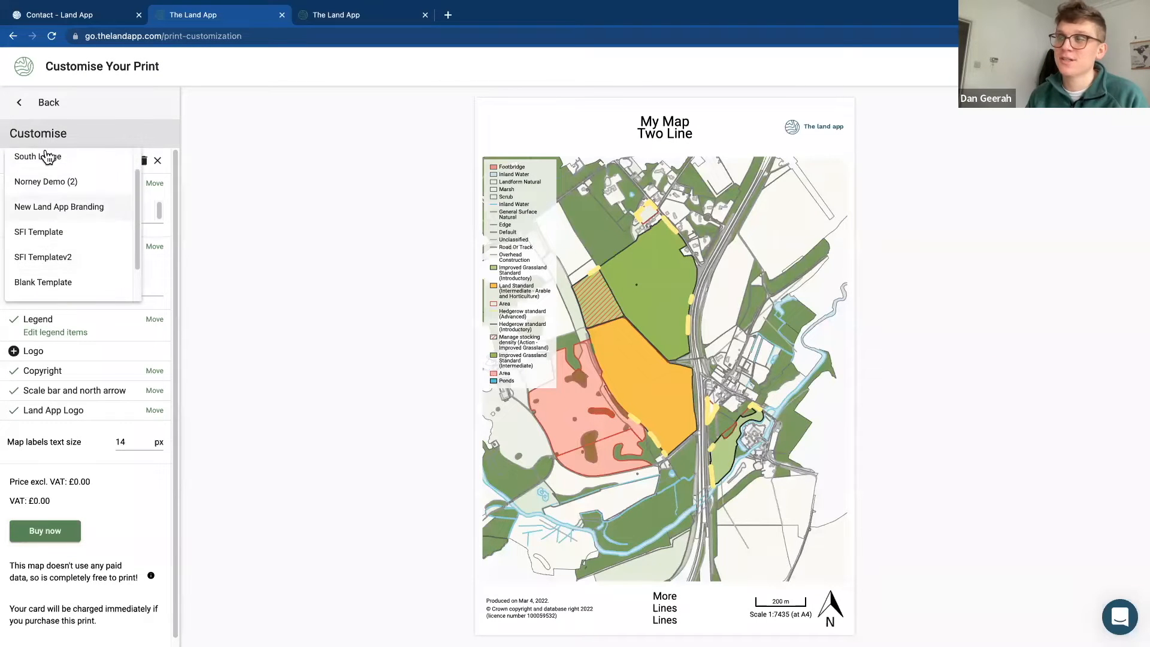
pyautogui.click(51, 207)
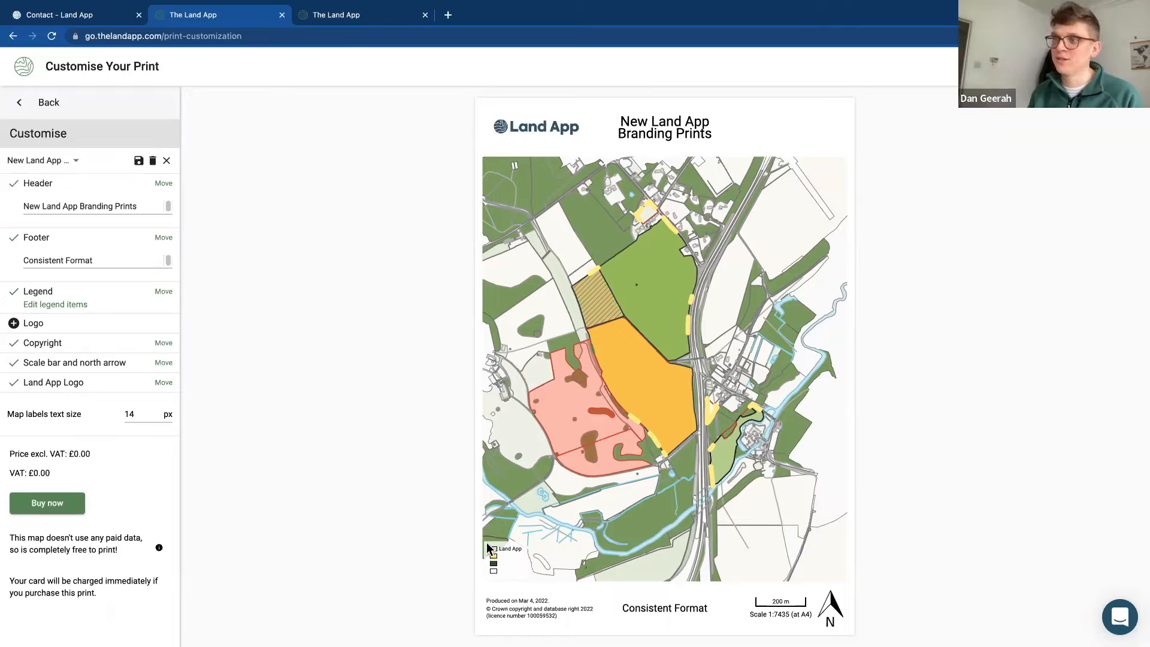
pyautogui.click(58, 166)
pyautogui.scroll(-2, 60, 174)
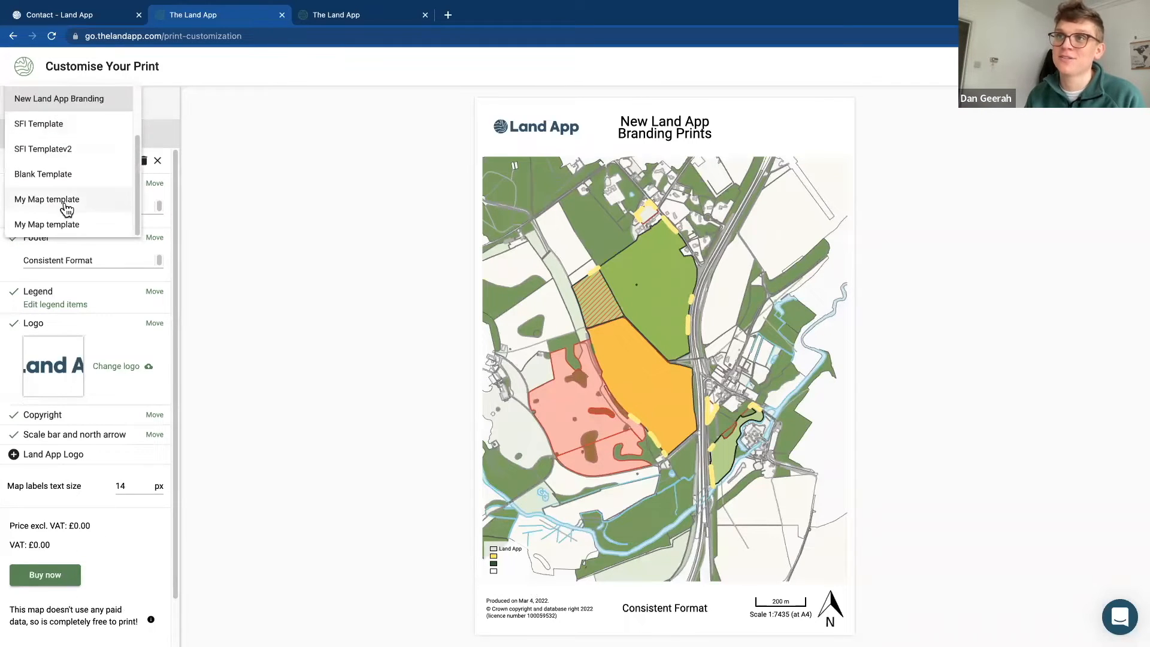
pyautogui.click(64, 204)
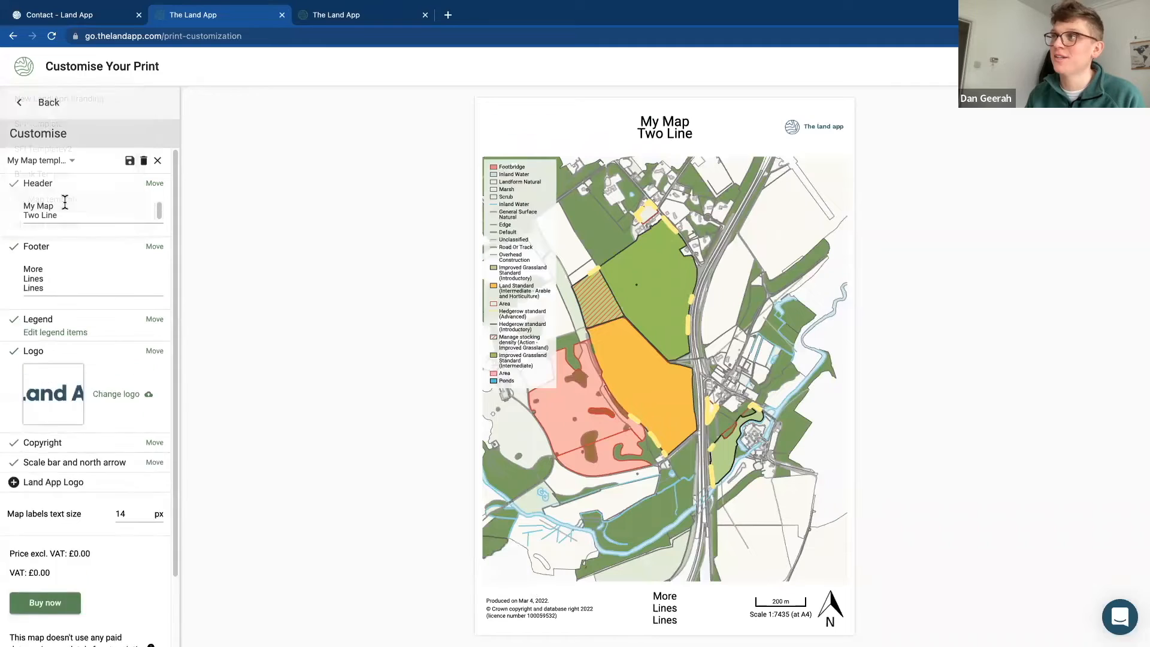
pyautogui.click(57, 168)
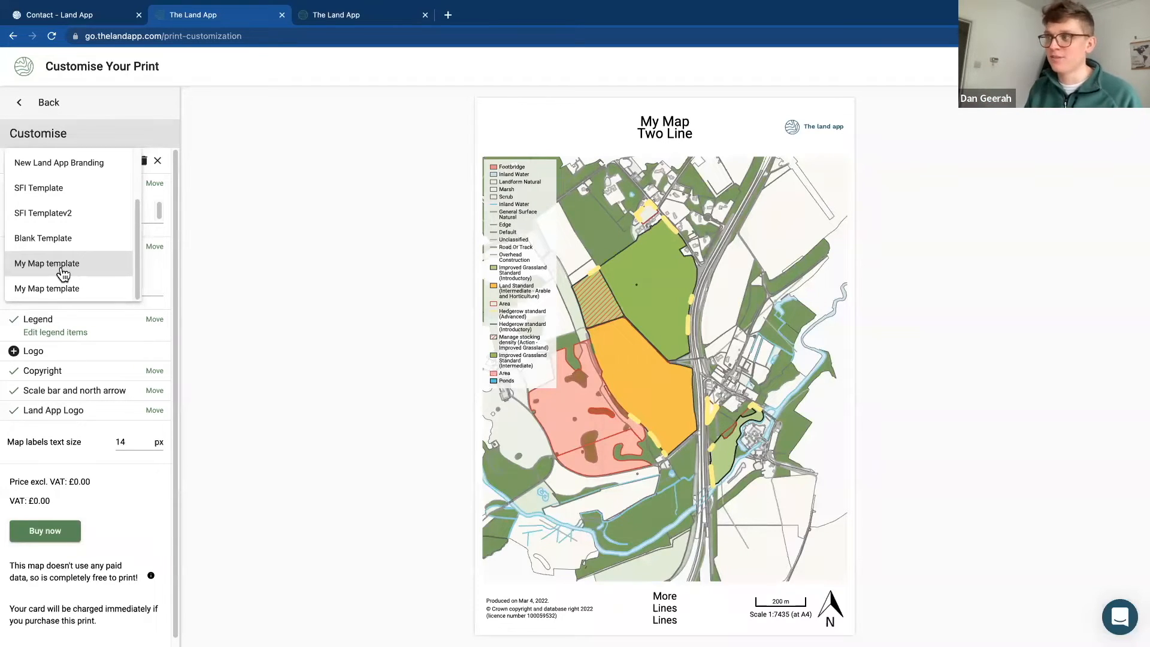
pyautogui.click(273, 288)
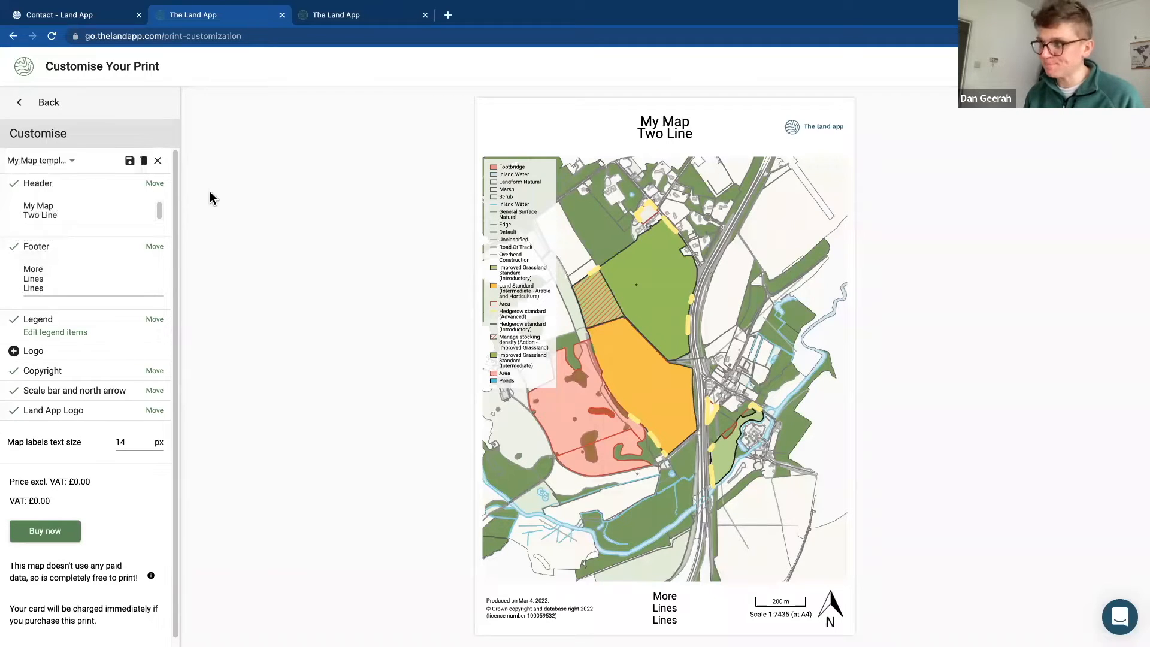
pyautogui.click(63, 161)
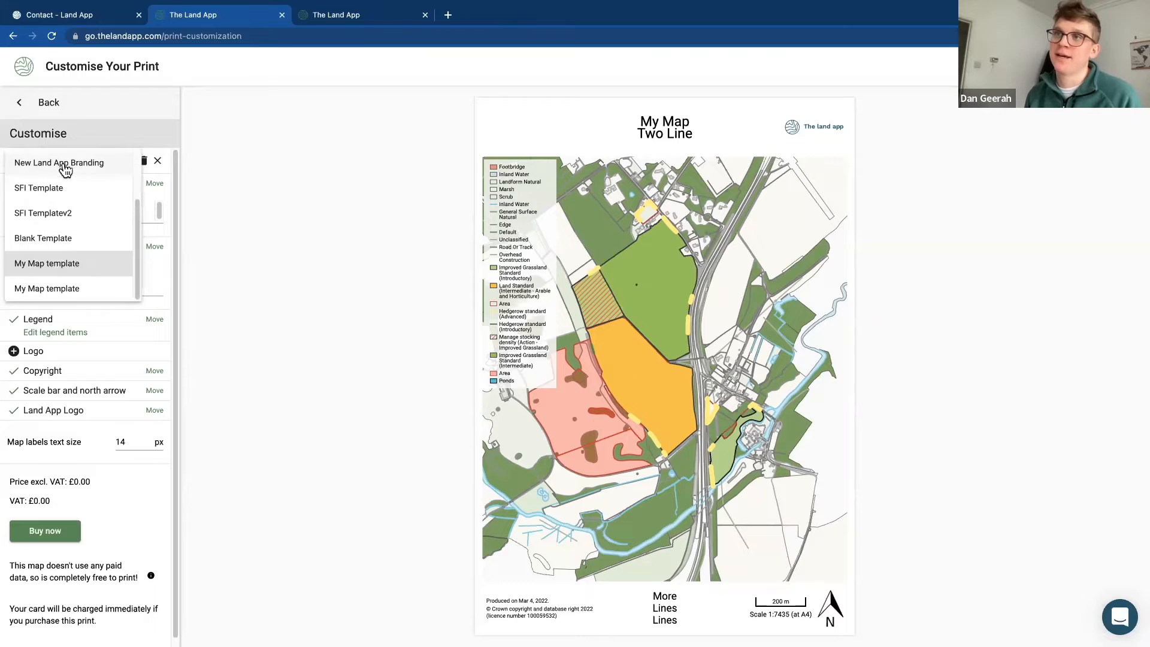
pyautogui.click(233, 209)
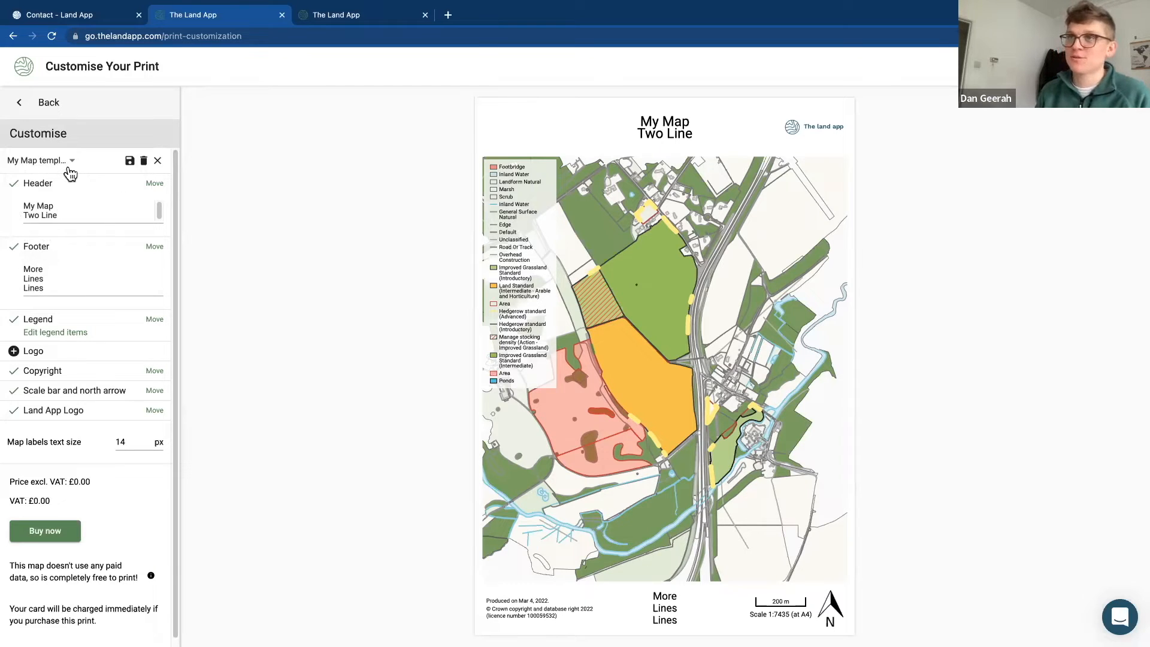
# Step: Clear the current template from the print and apply the New Land App Branding template
pyautogui.click(159, 162)
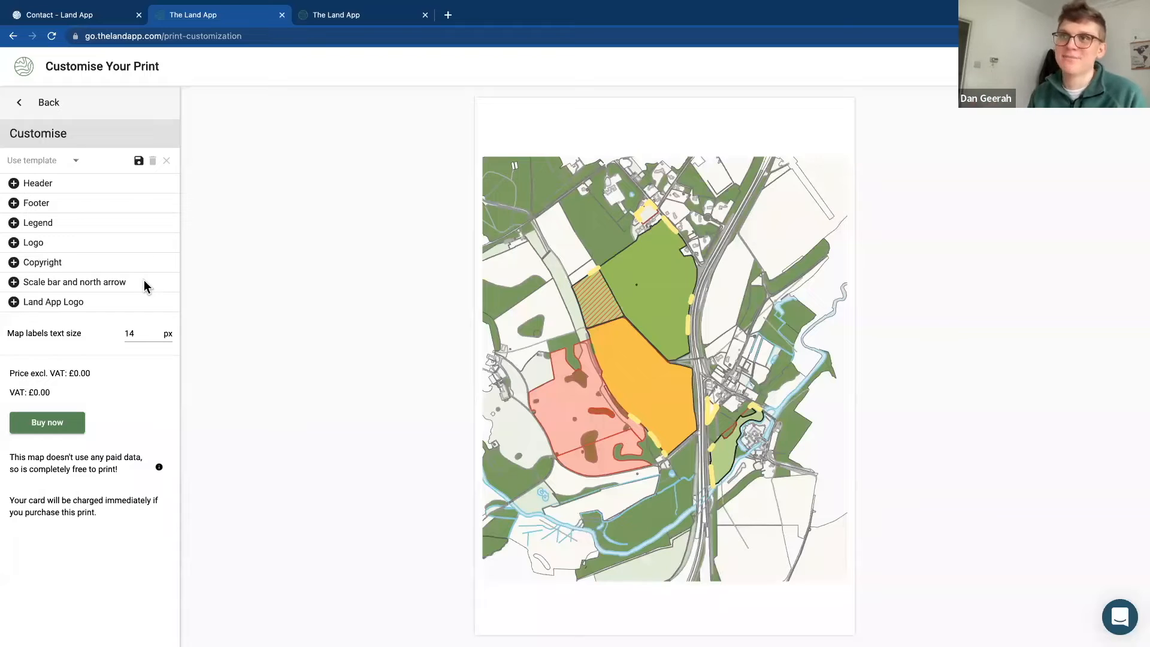
pyautogui.click(69, 163)
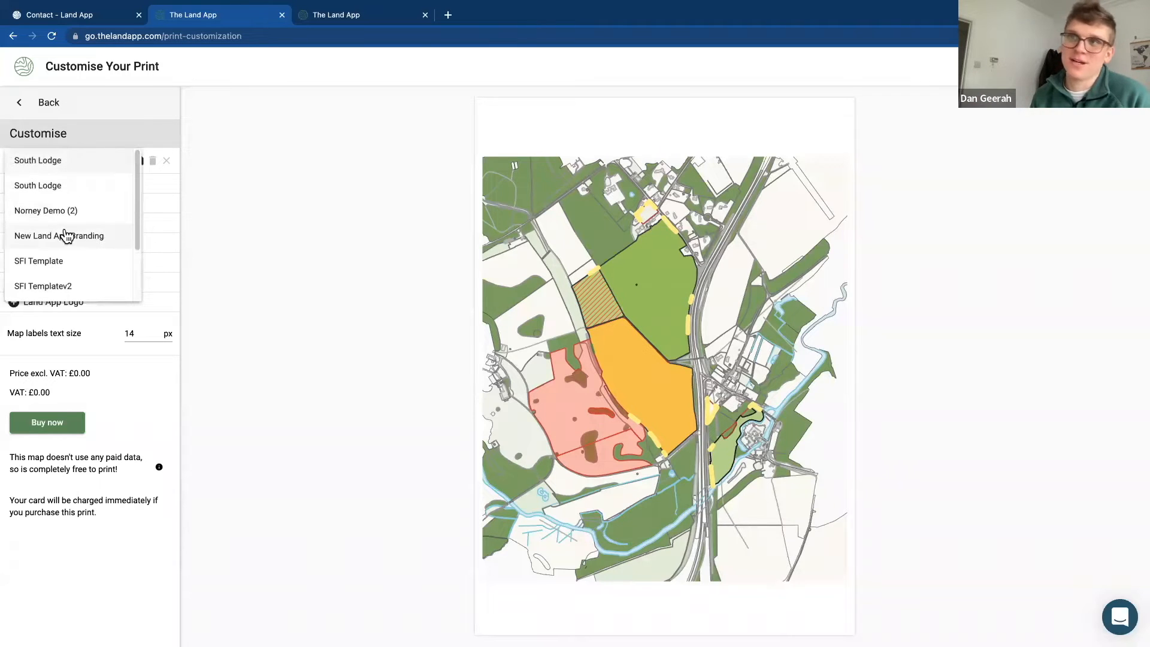
pyautogui.click(56, 237)
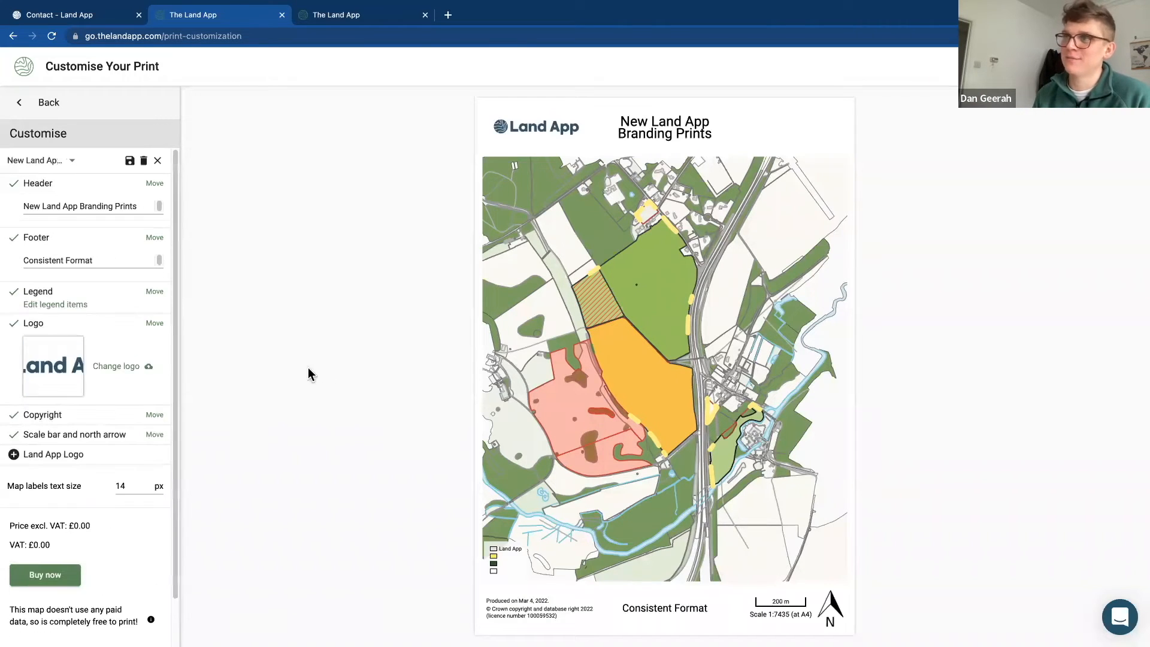
# Step: Restore the branded print's legend to its default entries and save the legend changes
pyautogui.click(60, 305)
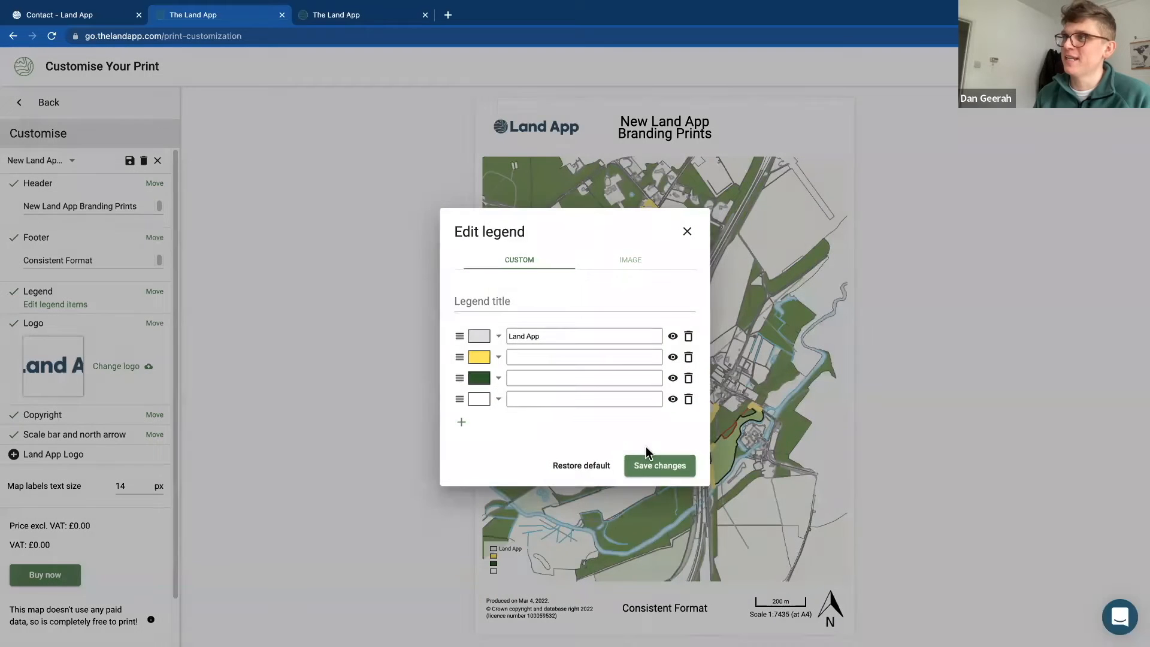
pyautogui.click(606, 467)
pyautogui.scroll(-6, 601, 461)
pyautogui.scroll(-1, 624, 541)
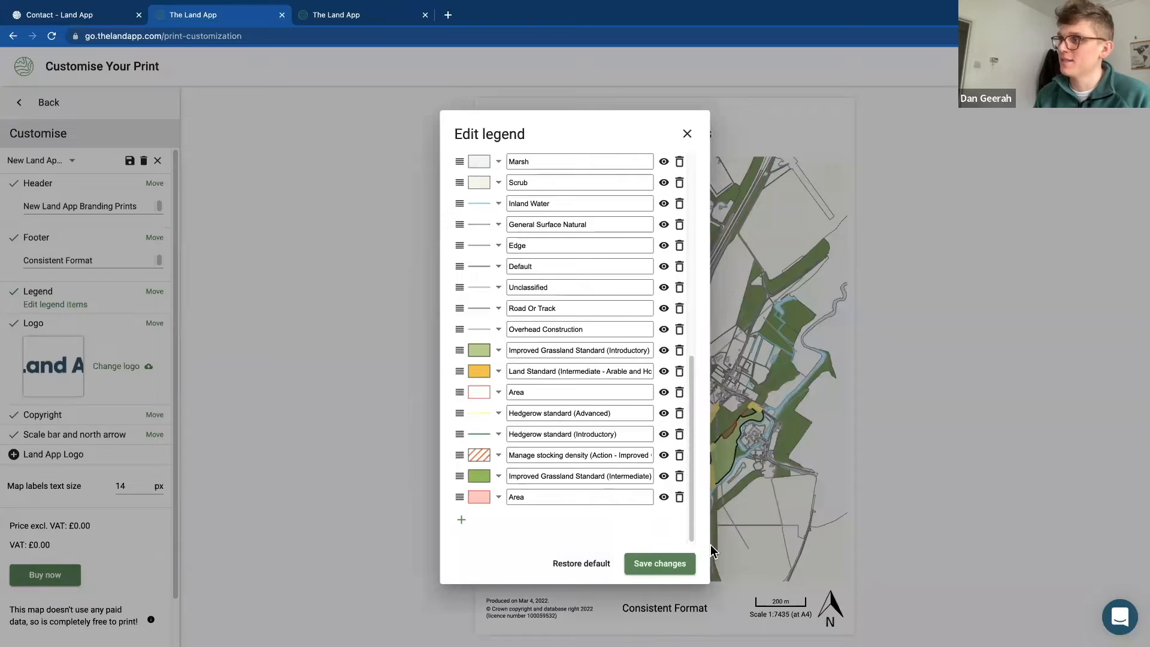
pyautogui.click(664, 566)
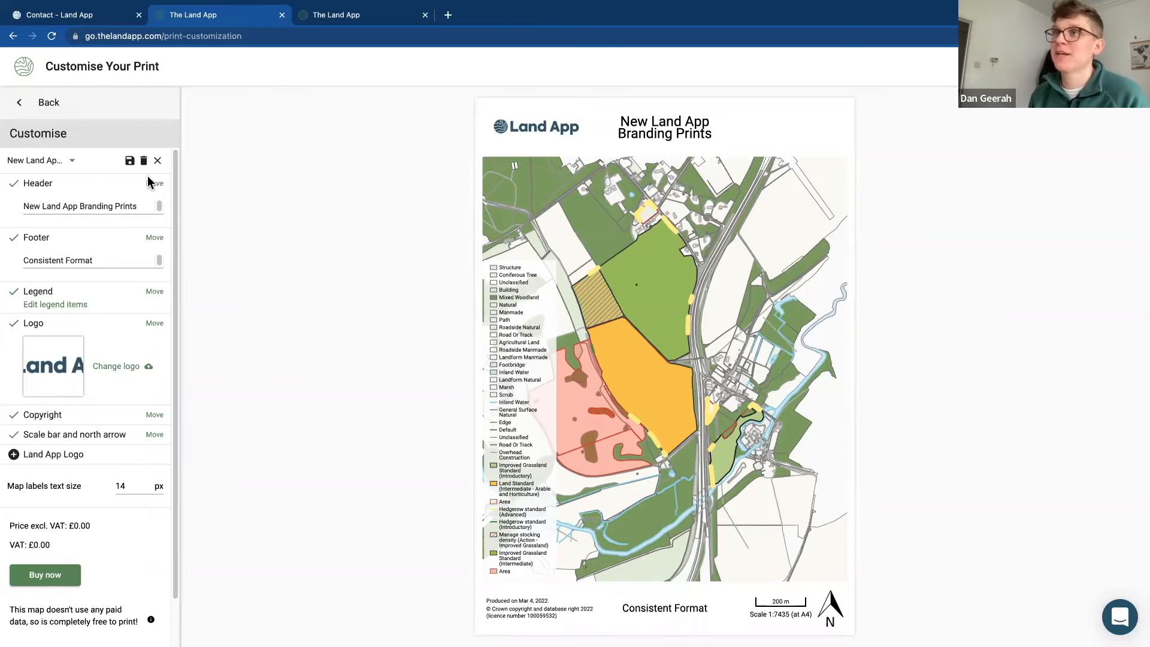
# Step: Leave the print customisation and setup, and hide the OSMM Area Demo Whole project on the map
pyautogui.click(57, 114)
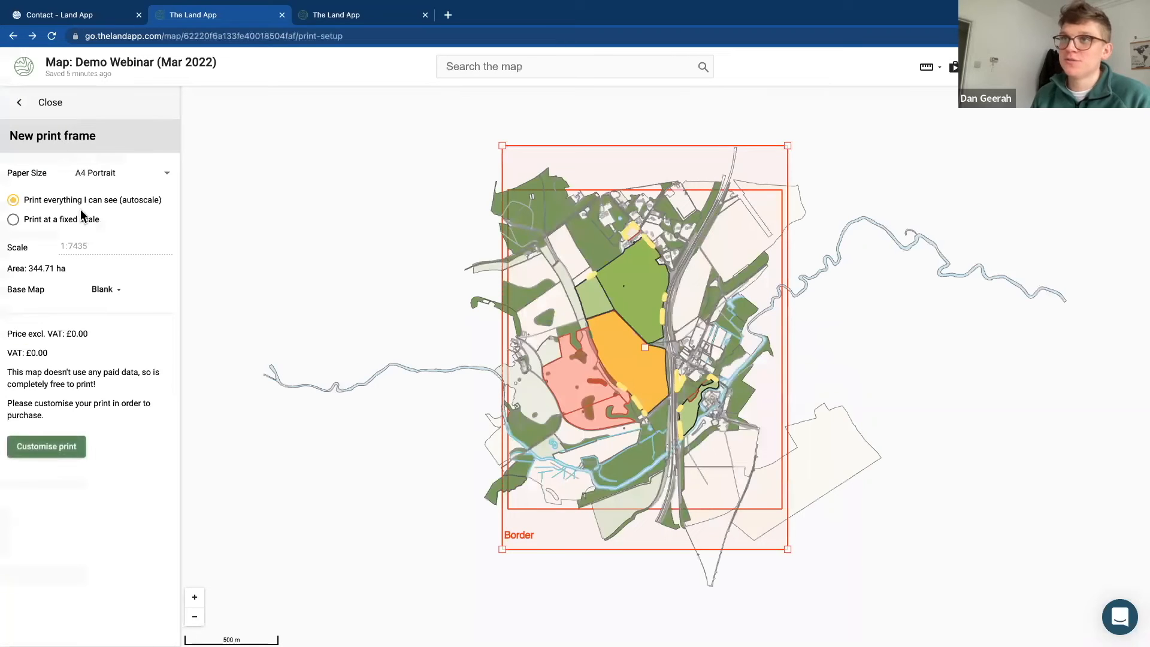
pyautogui.click(51, 107)
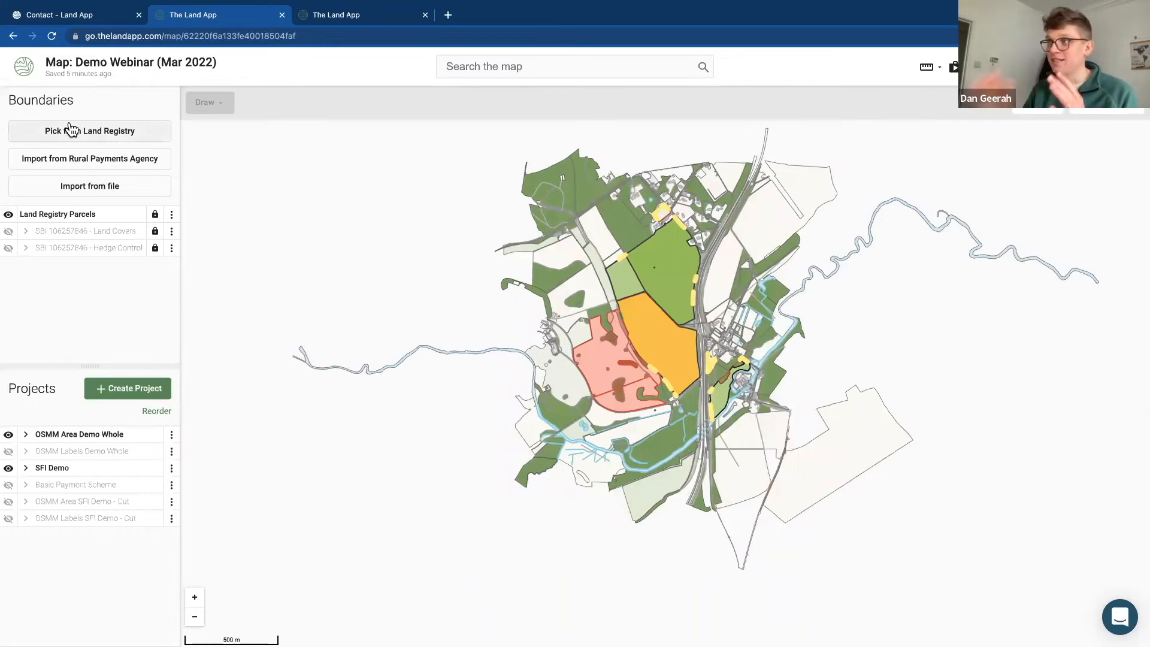
pyautogui.click(10, 436)
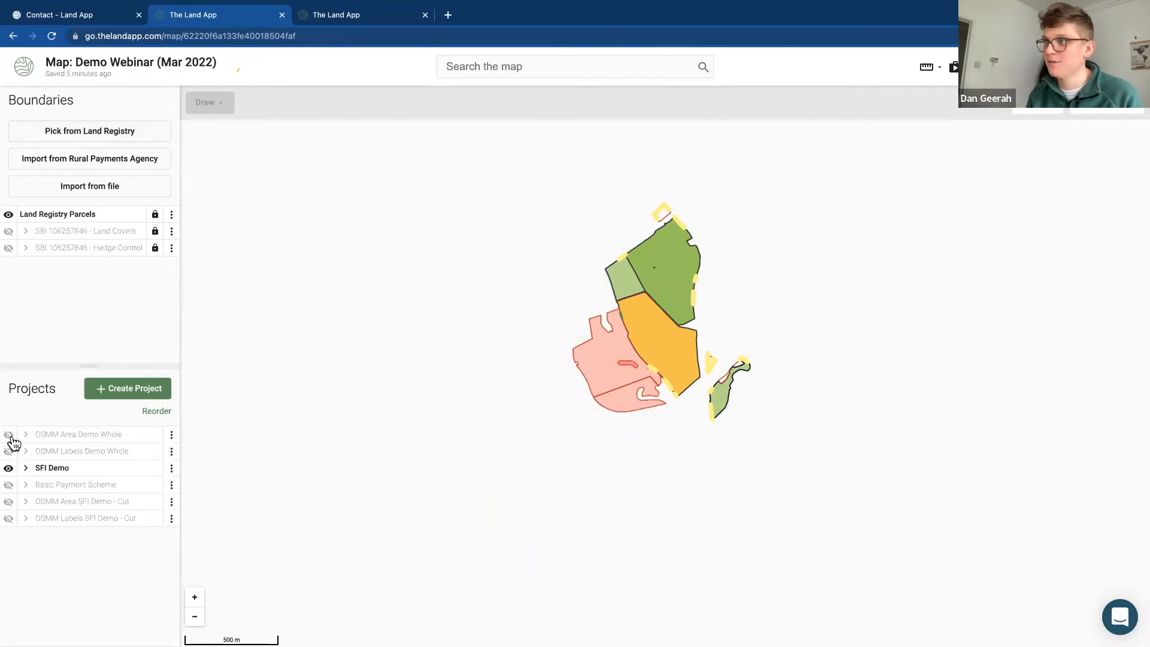
# Step: Set the basemap to Ordnance Survey Light and start a print from an existing print frame
pyautogui.click(953, 67)
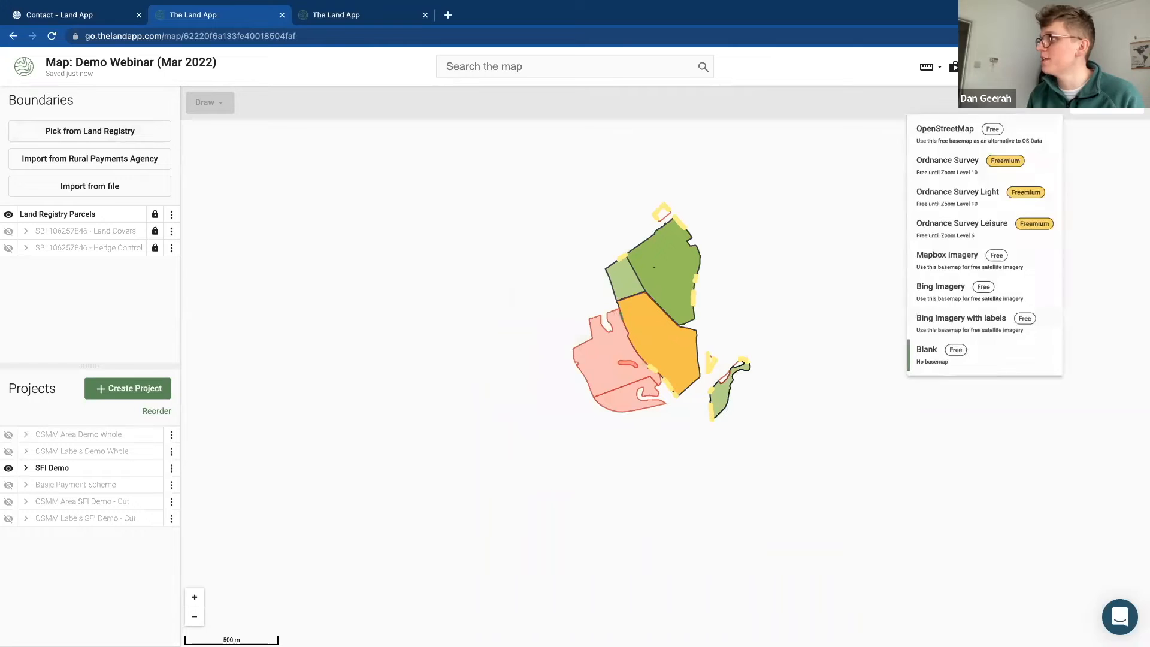
pyautogui.click(972, 206)
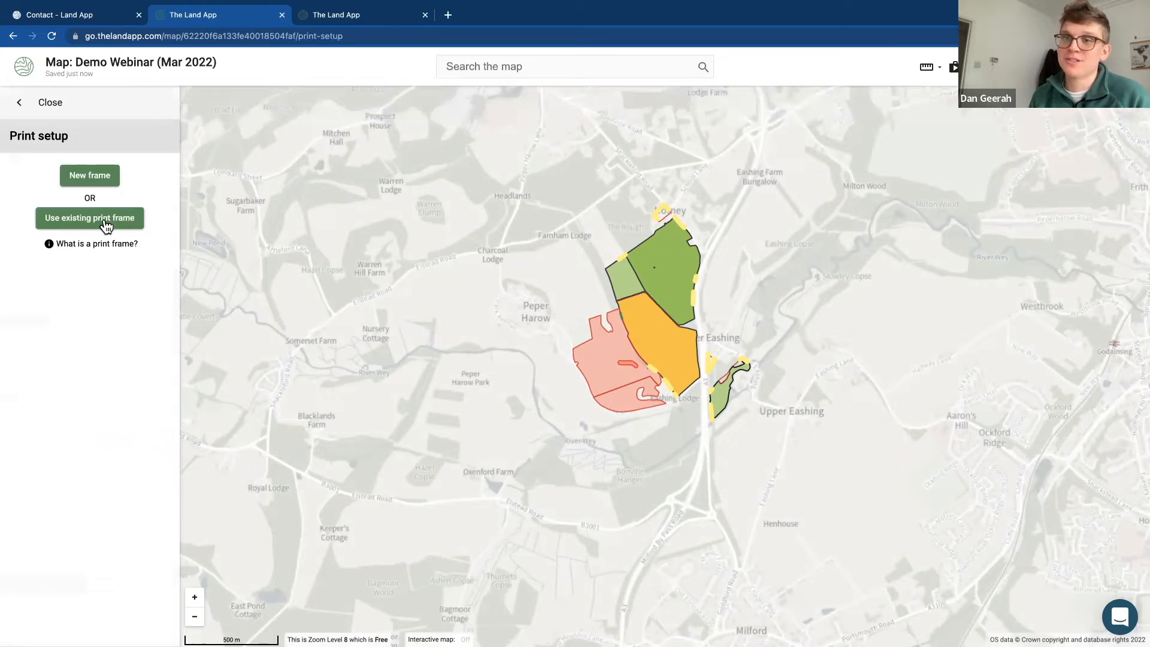
pyautogui.click(106, 222)
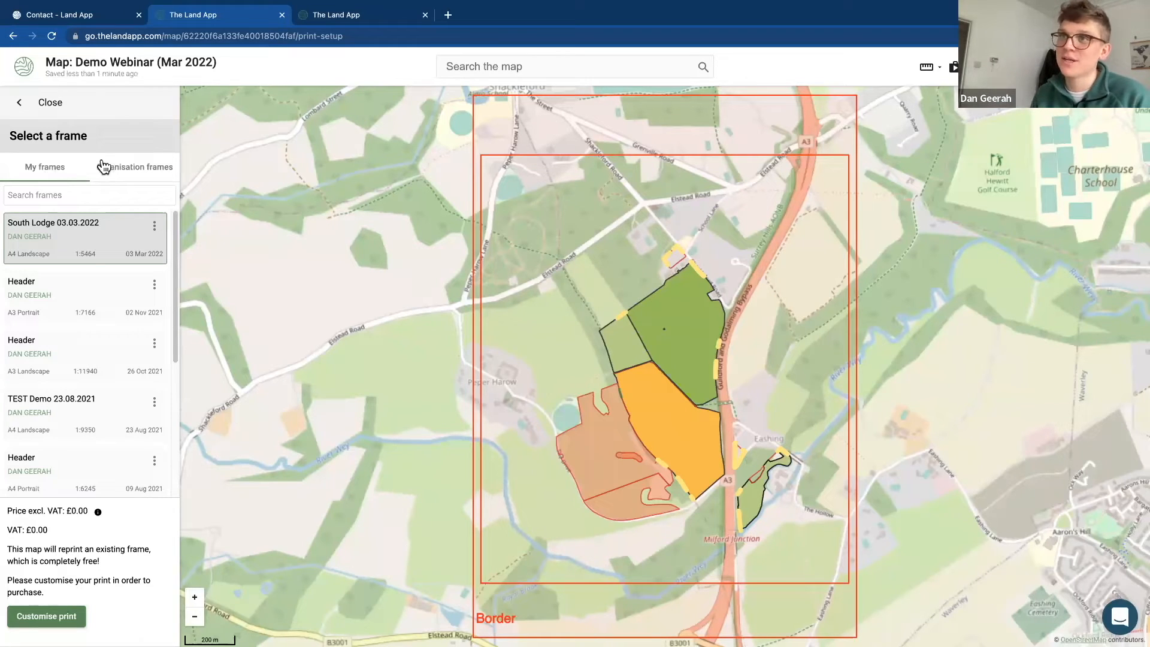
# Step: Search the organisation's frames for "norney" and preview the Norney Farm demo 14.02.2022 and 1:5000 Norney Farm frames, checking the reprint price
pyautogui.click(116, 173)
pyautogui.click(100, 194)
pyautogui.write('norney')
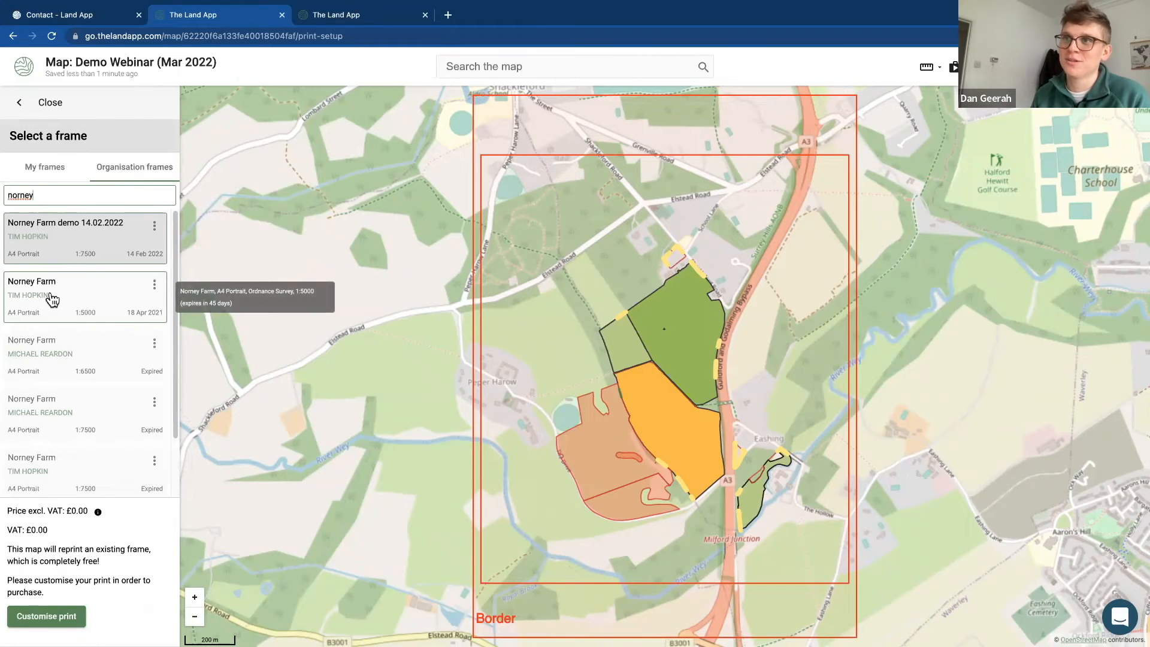
pyautogui.click(64, 258)
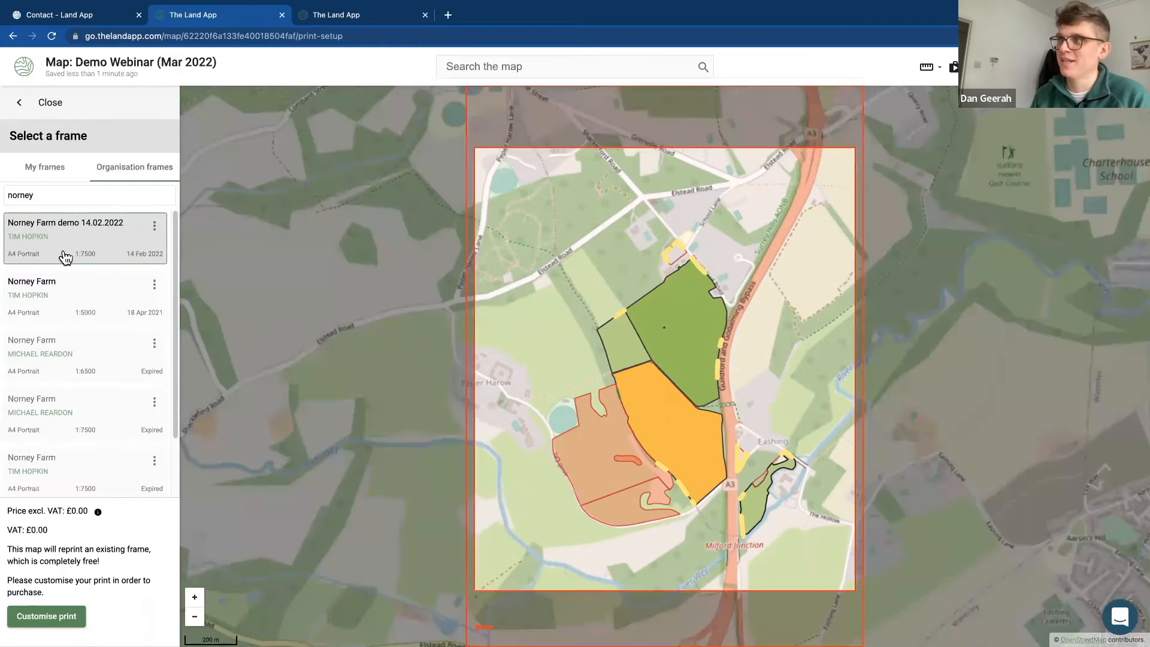
pyautogui.click(68, 310)
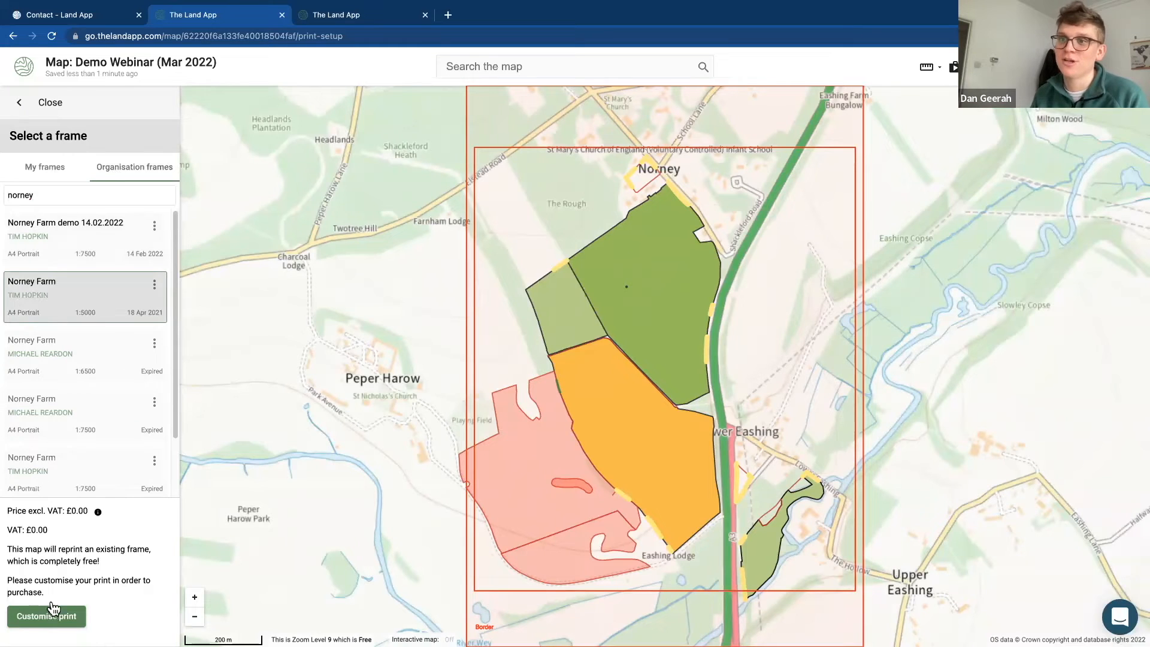
pyautogui.moveTo(42, 510); pyautogui.dragTo(103, 518)
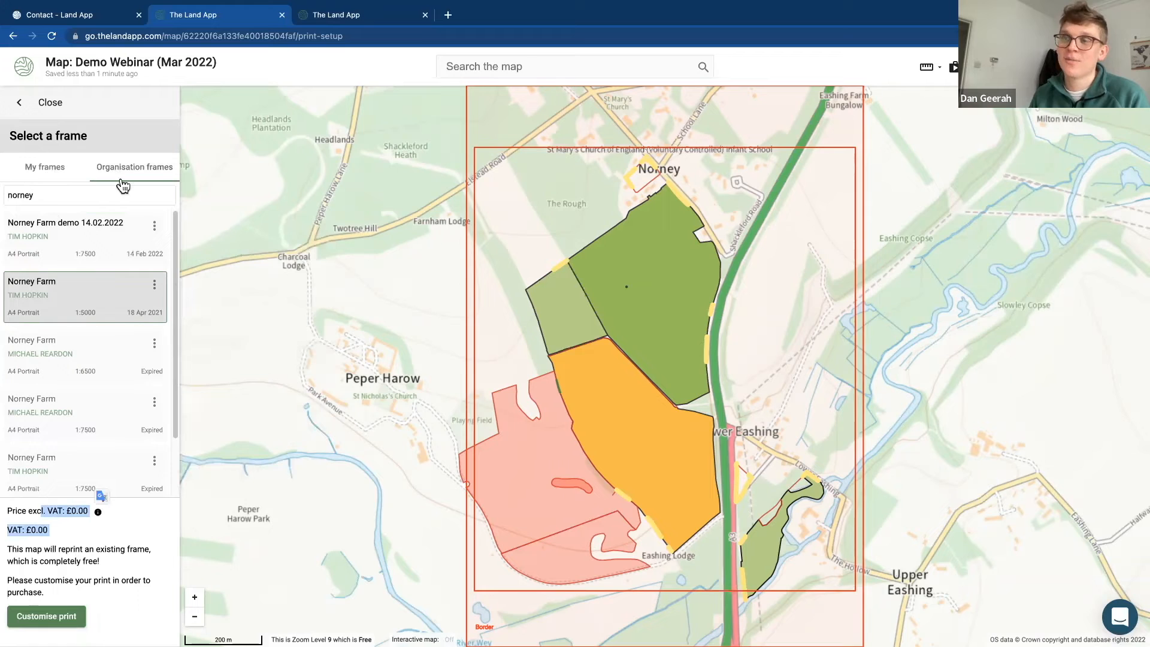
# Step: Search the organisation's frames for "demo" and preview the Demo BHA, Fishing, Header and Original Header frames
pyautogui.click(95, 193)
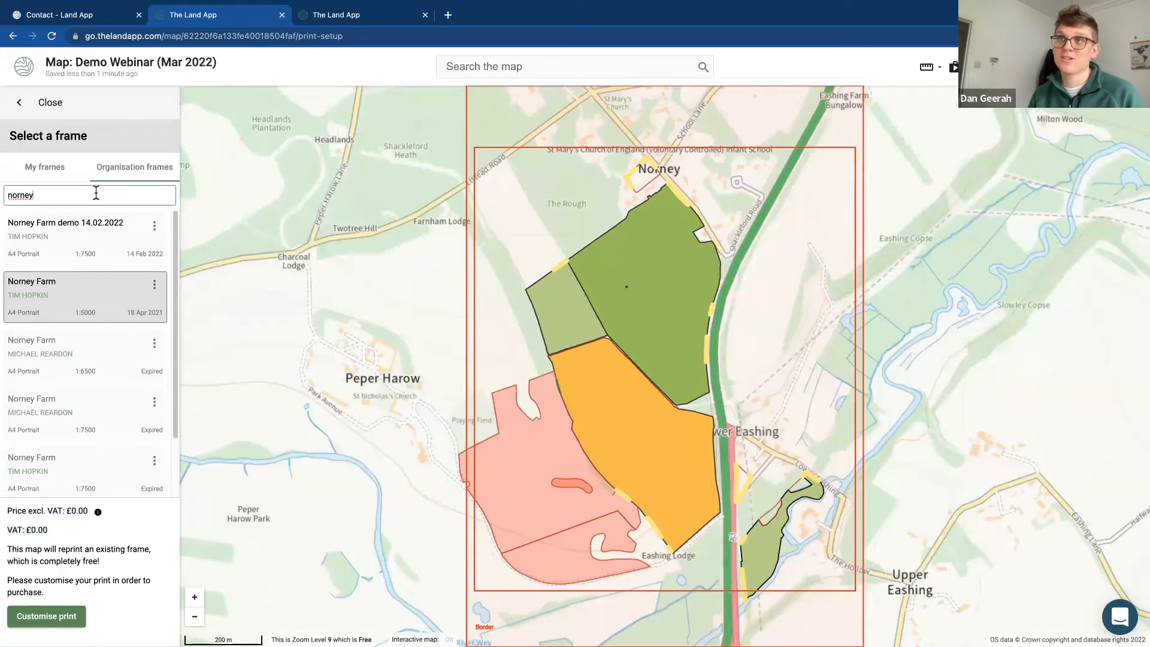
pyautogui.doubleClick(94, 193)
pyautogui.write('demo')
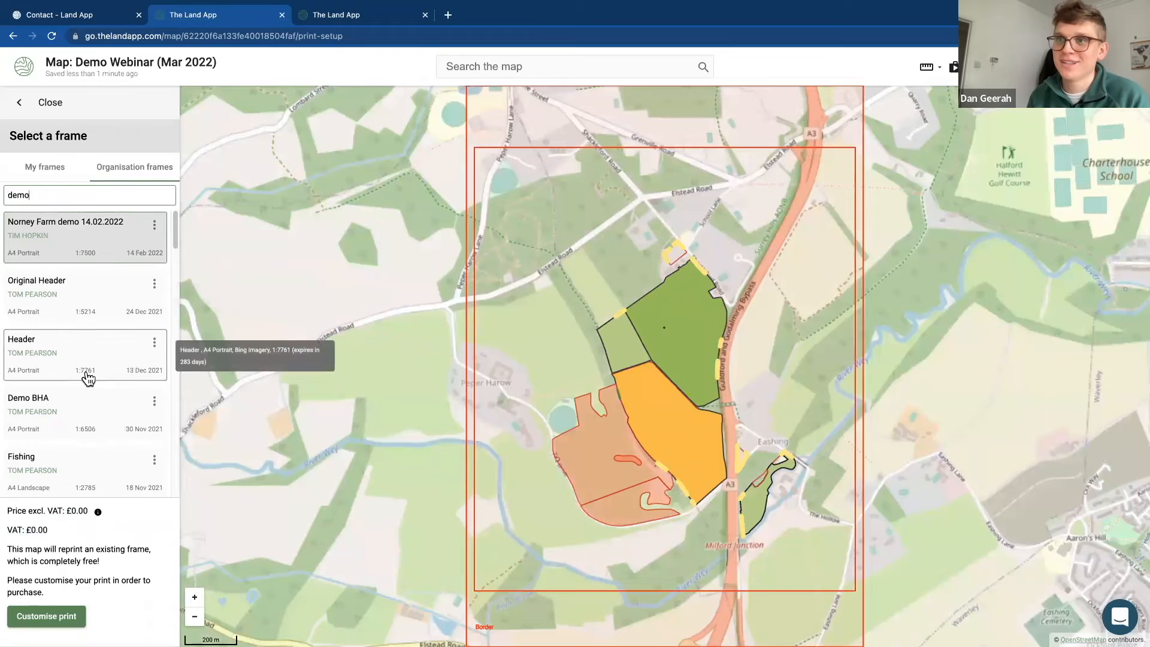
pyautogui.scroll(-1, 84, 386)
pyautogui.click(77, 395)
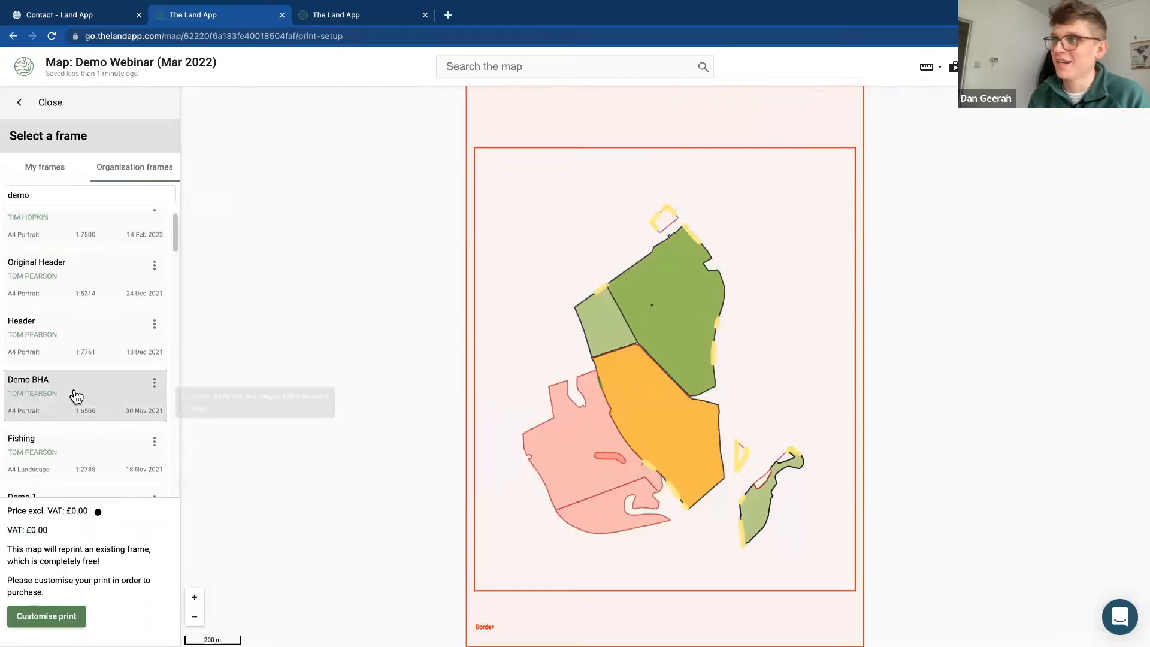
pyautogui.click(73, 445)
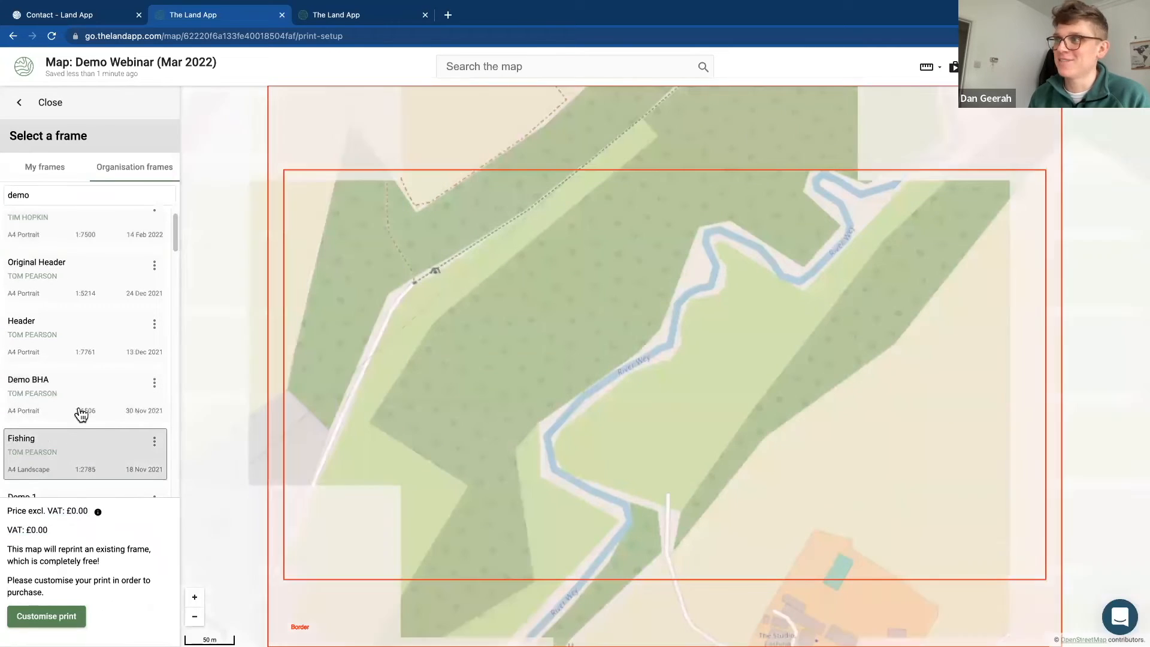
pyautogui.click(79, 390)
pyautogui.click(81, 348)
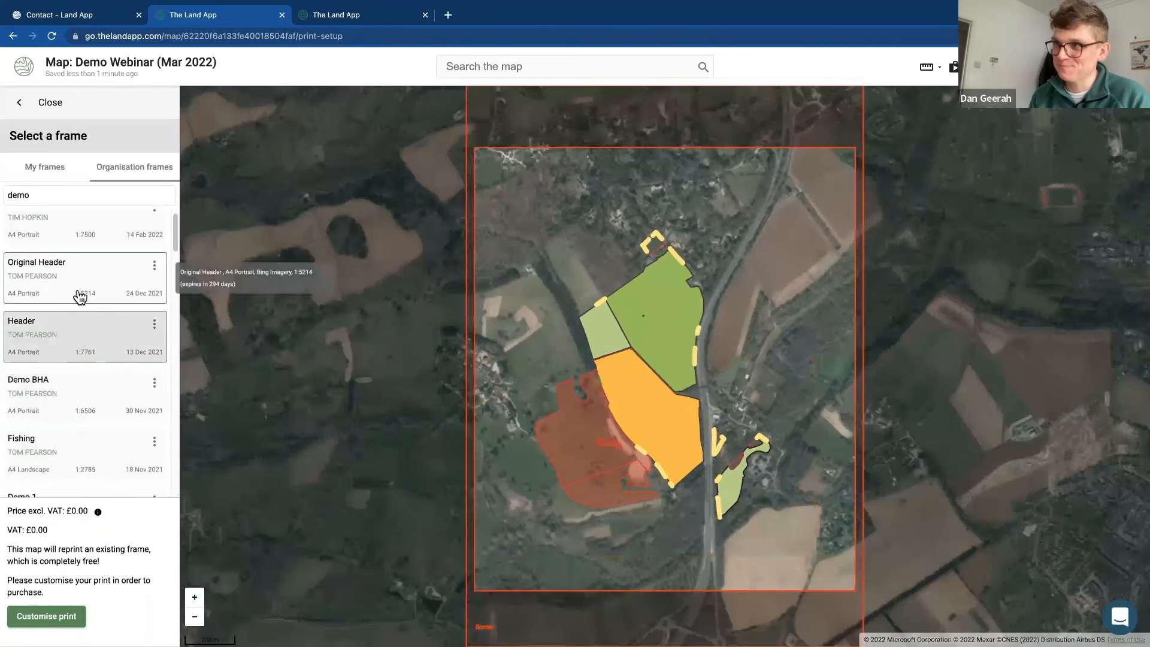
pyautogui.click(78, 292)
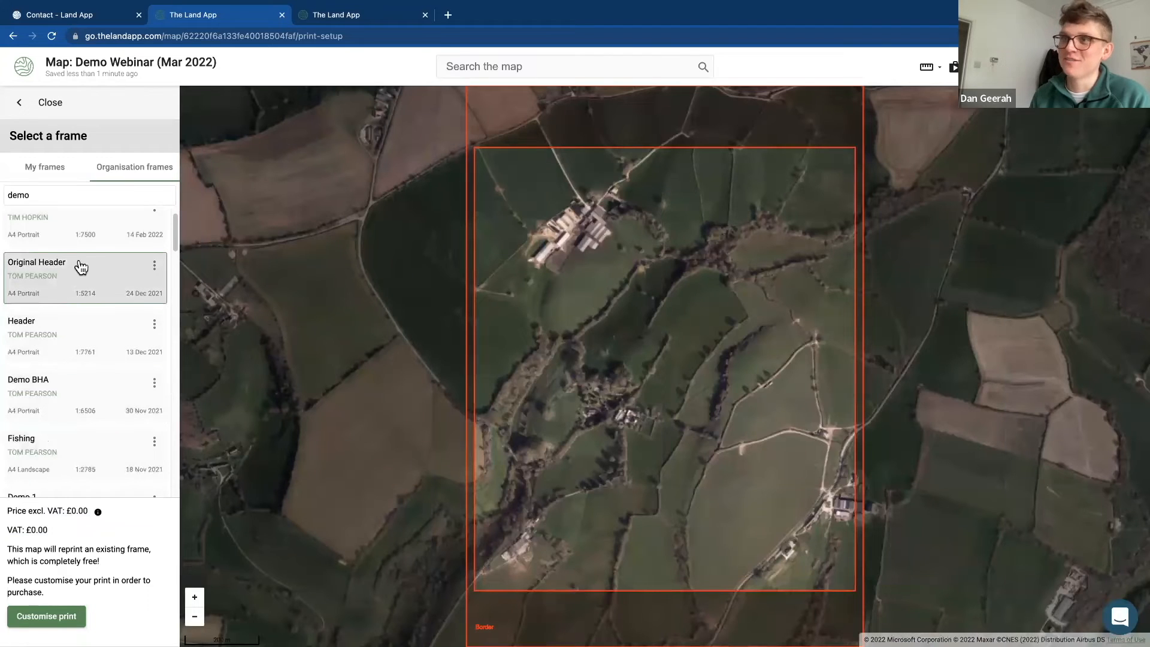
# Step: Search the organisation's frames for "norney" again, select the 1:5000 Norney Farm frame and open its print customisation
pyautogui.click(64, 193)
pyautogui.hotkey('ctrl', 'a')
pyautogui.write('norney')
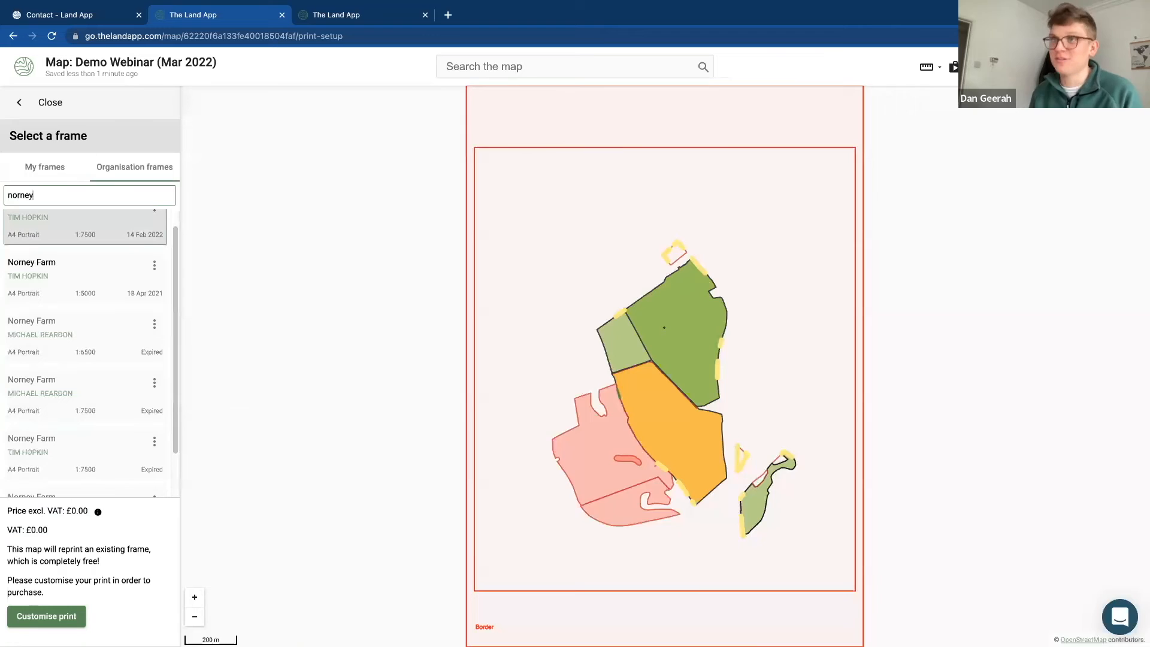
pyautogui.scroll(1, 108, 240)
pyautogui.click(93, 240)
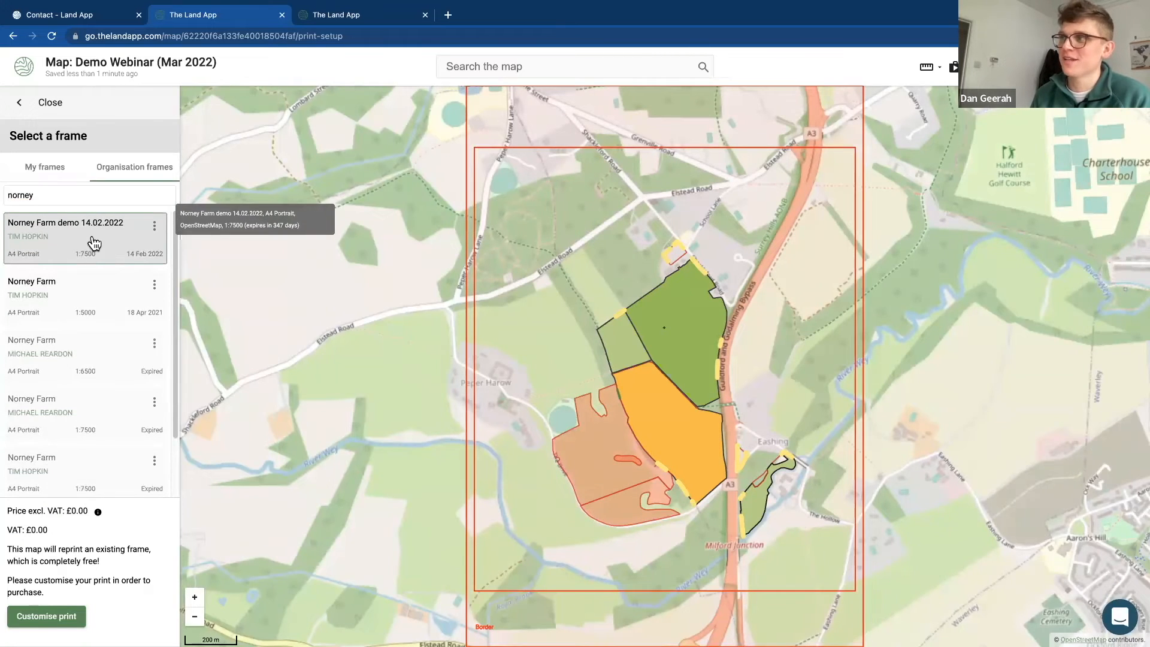
pyautogui.click(84, 298)
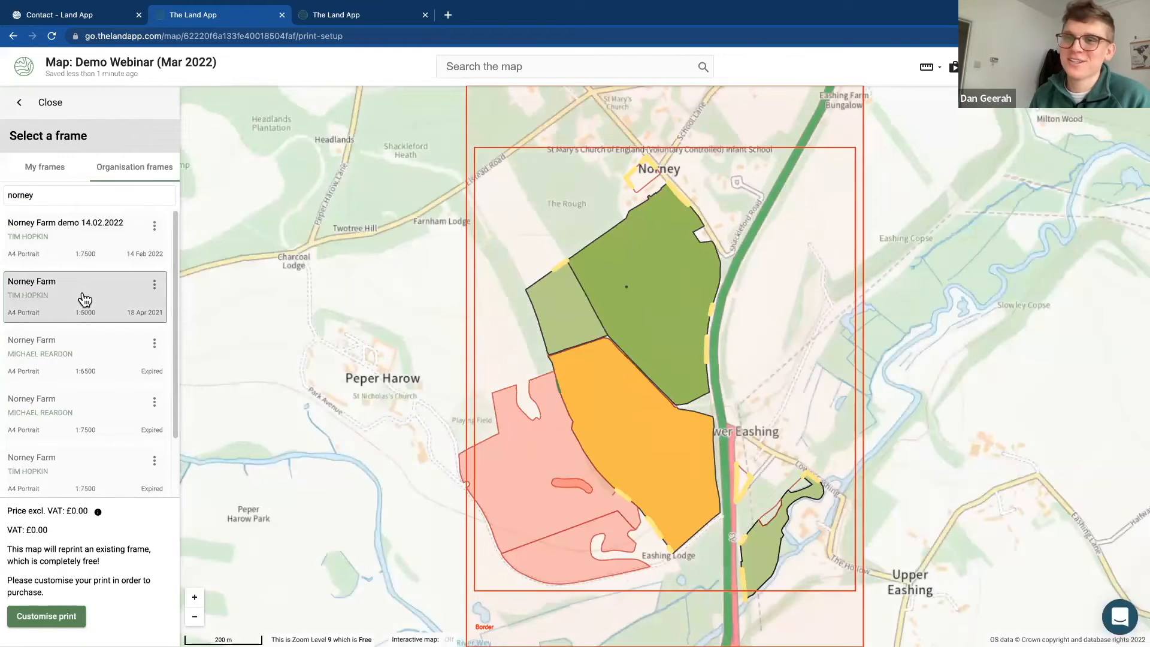
pyautogui.click(72, 619)
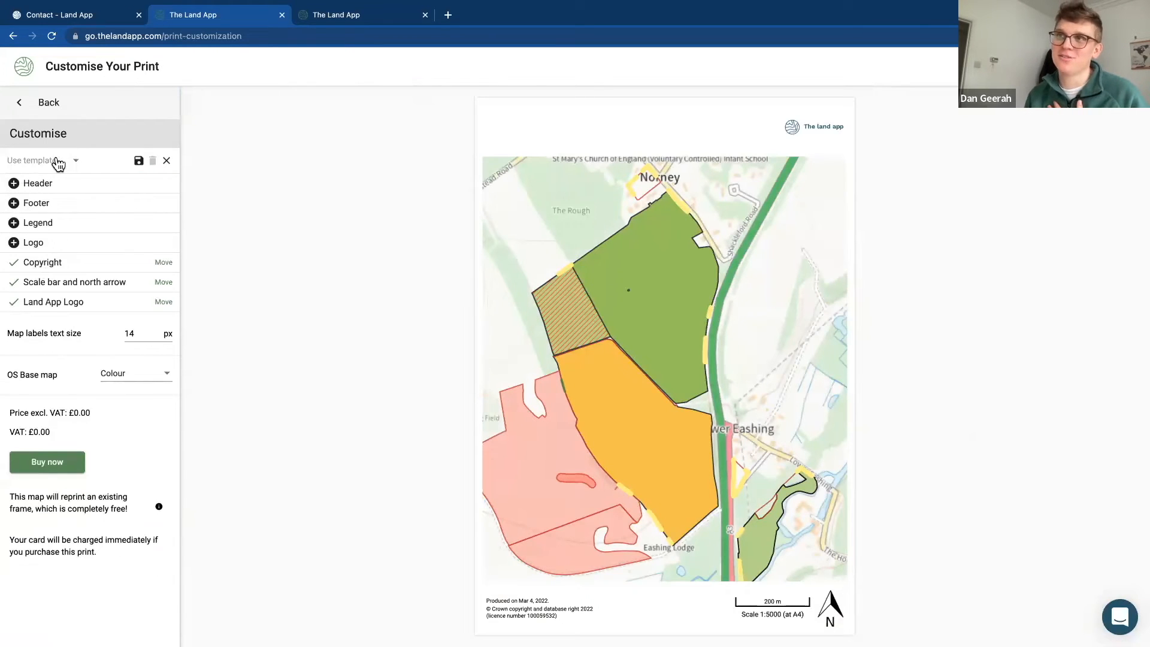
# Step: Apply the New Land App Branding template to the Norney Farm print and go back to the frame selection
pyautogui.click(58, 163)
pyautogui.click(52, 234)
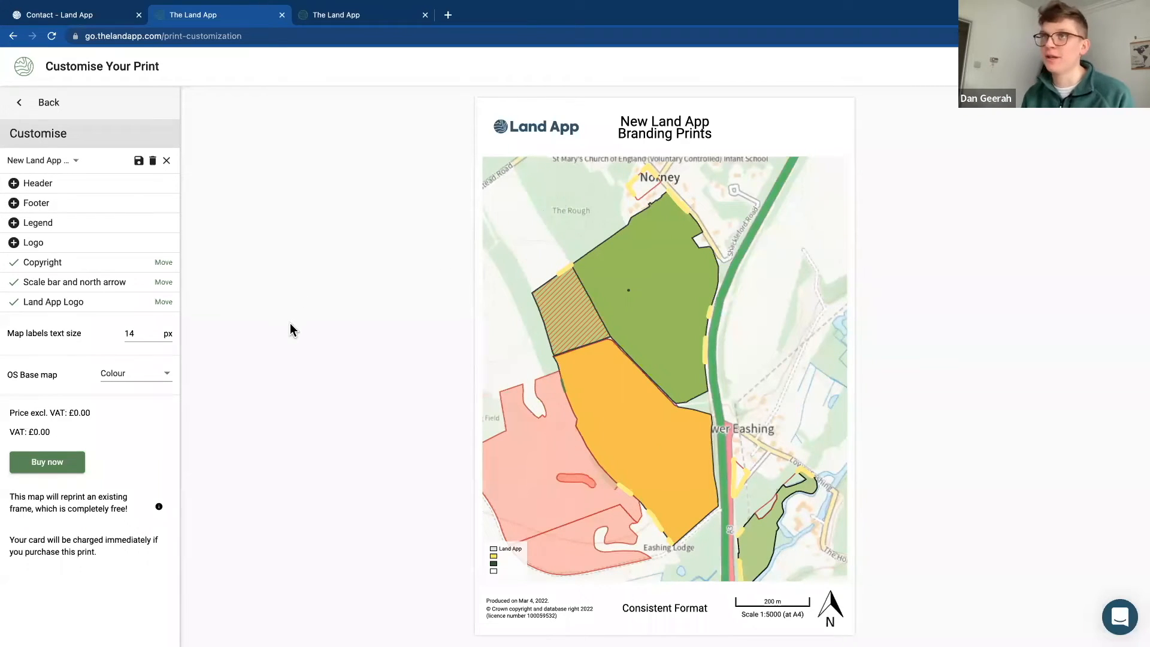
pyautogui.click(41, 106)
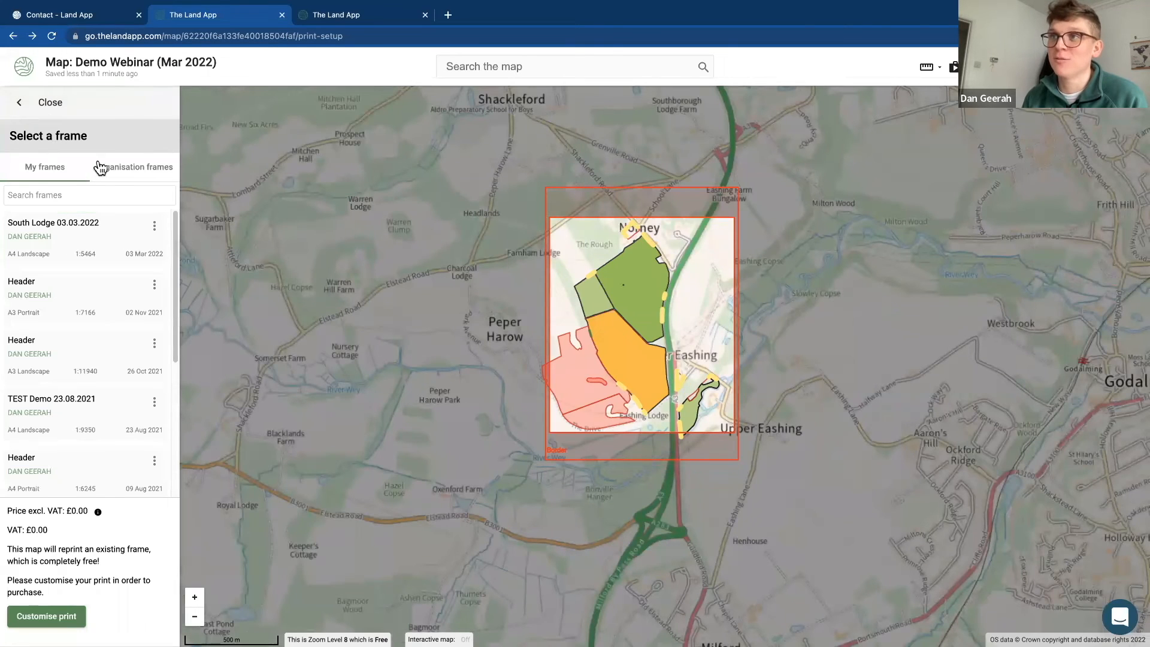
# Step: Preview the two expired 1:7500 Norney Farm frames among the organisation's frames and check the reprint price
pyautogui.click(113, 174)
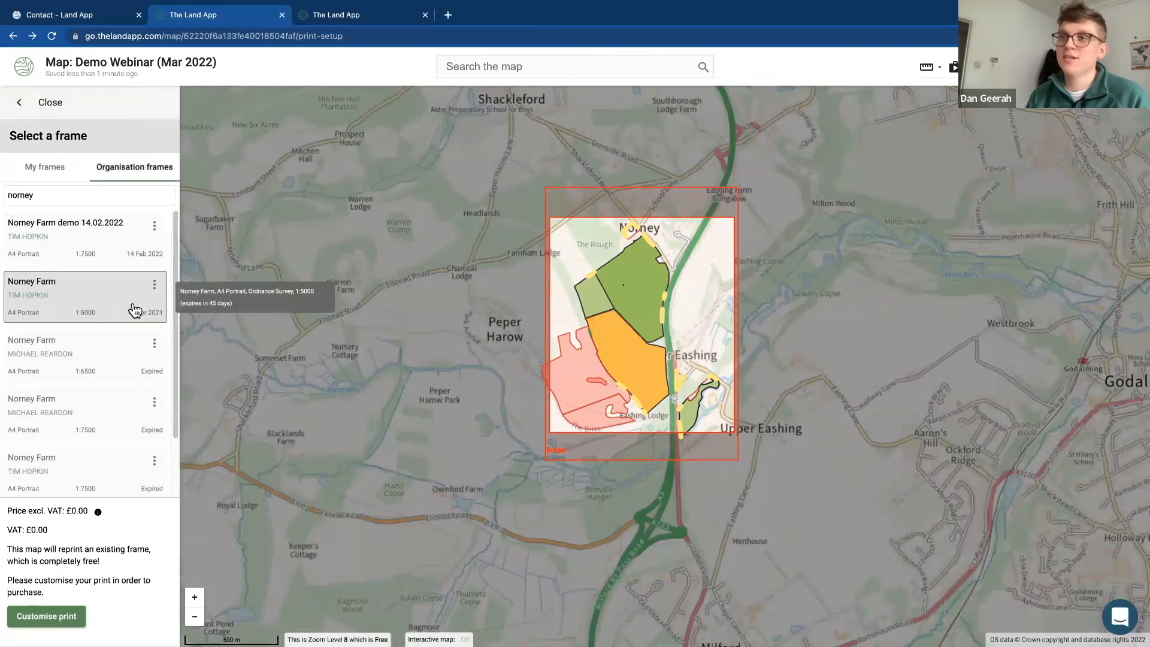
pyautogui.scroll(-1, 136, 318)
pyautogui.scroll(-1, 137, 318)
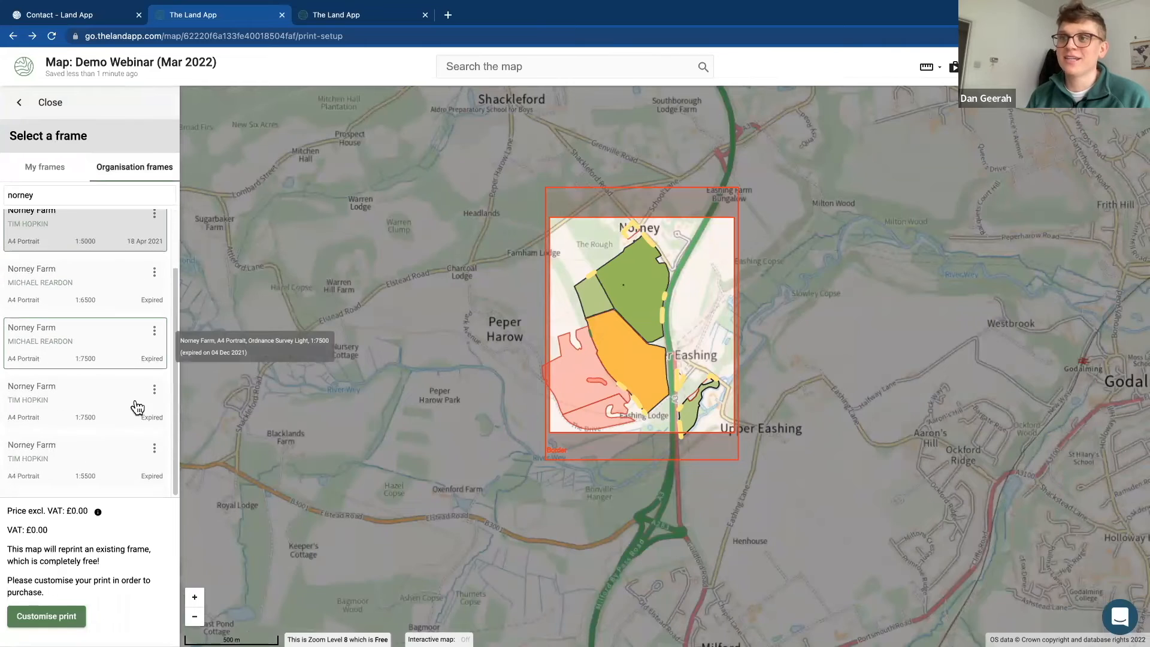
pyautogui.click(105, 407)
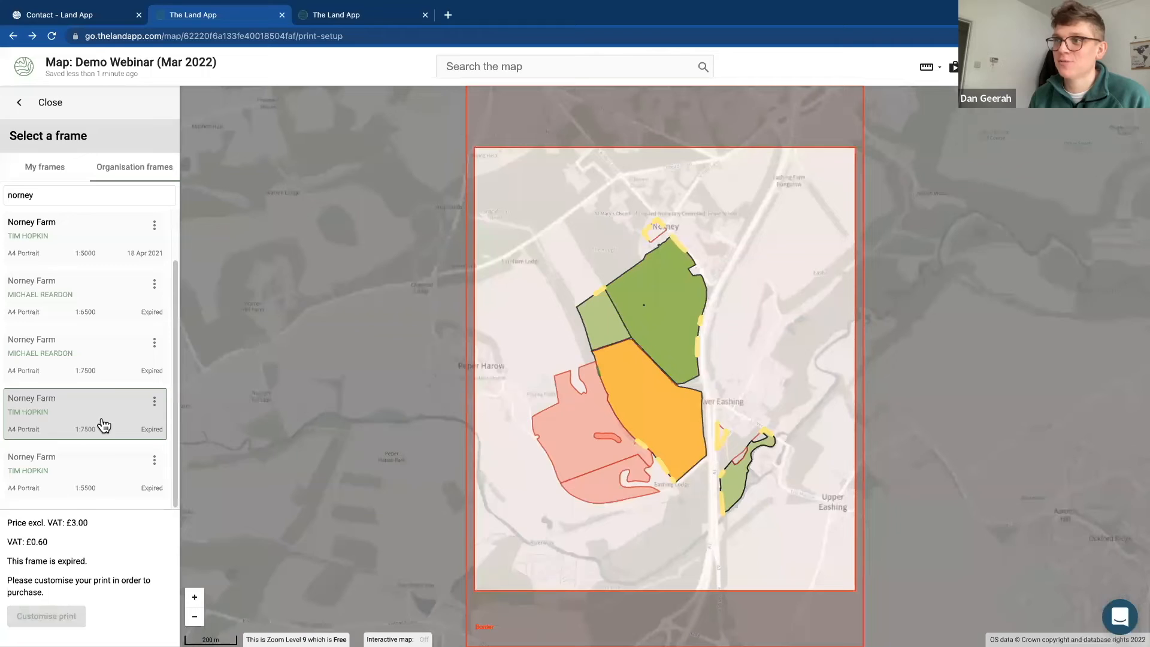
pyautogui.click(108, 377)
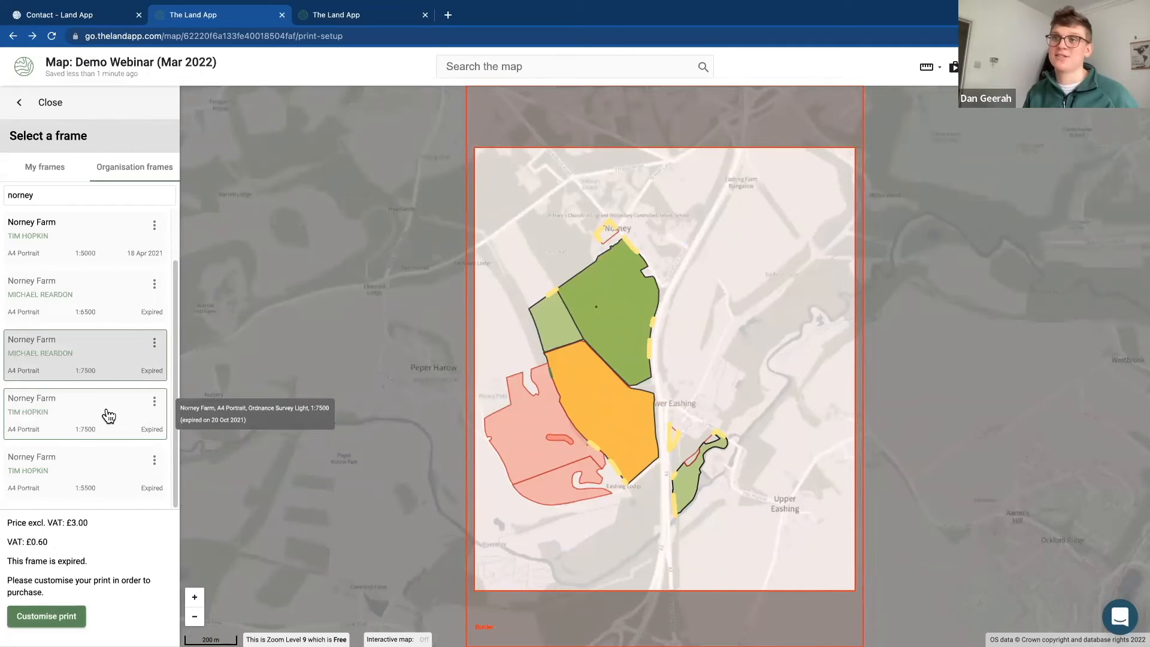
pyautogui.click(108, 415)
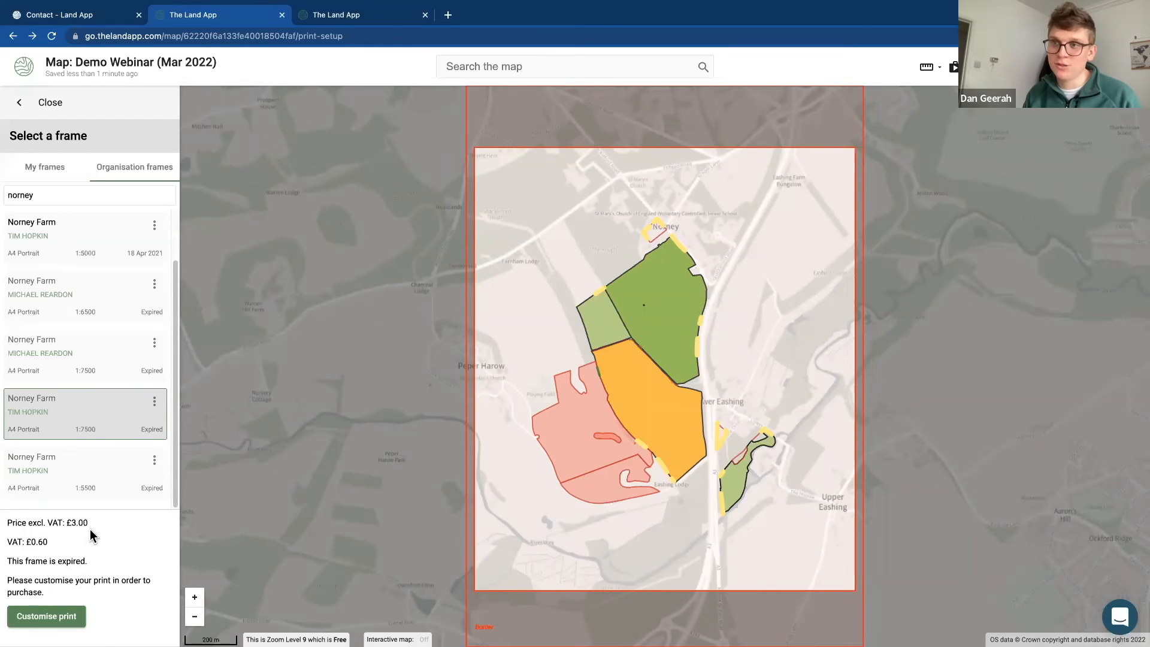
pyautogui.moveTo(90, 530); pyautogui.dragTo(55, 521)
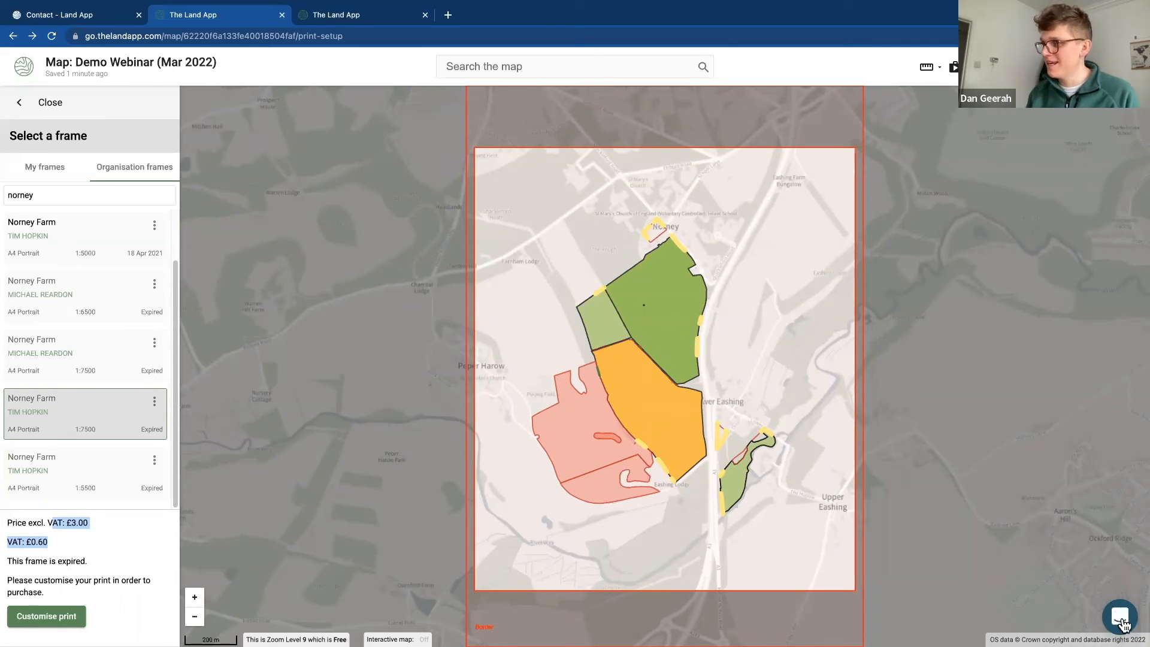
# Step: Search the help centre for "print", read the article "How to create print templates" and close the help window
pyautogui.click(1123, 623)
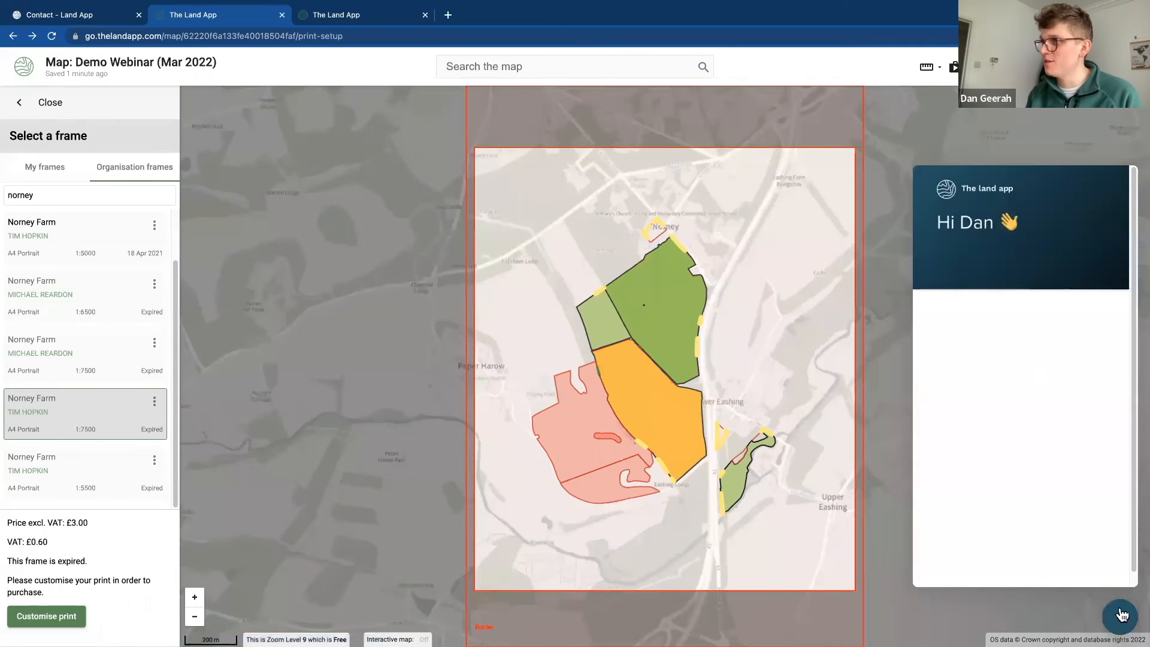
pyautogui.click(989, 303)
pyautogui.write('print')
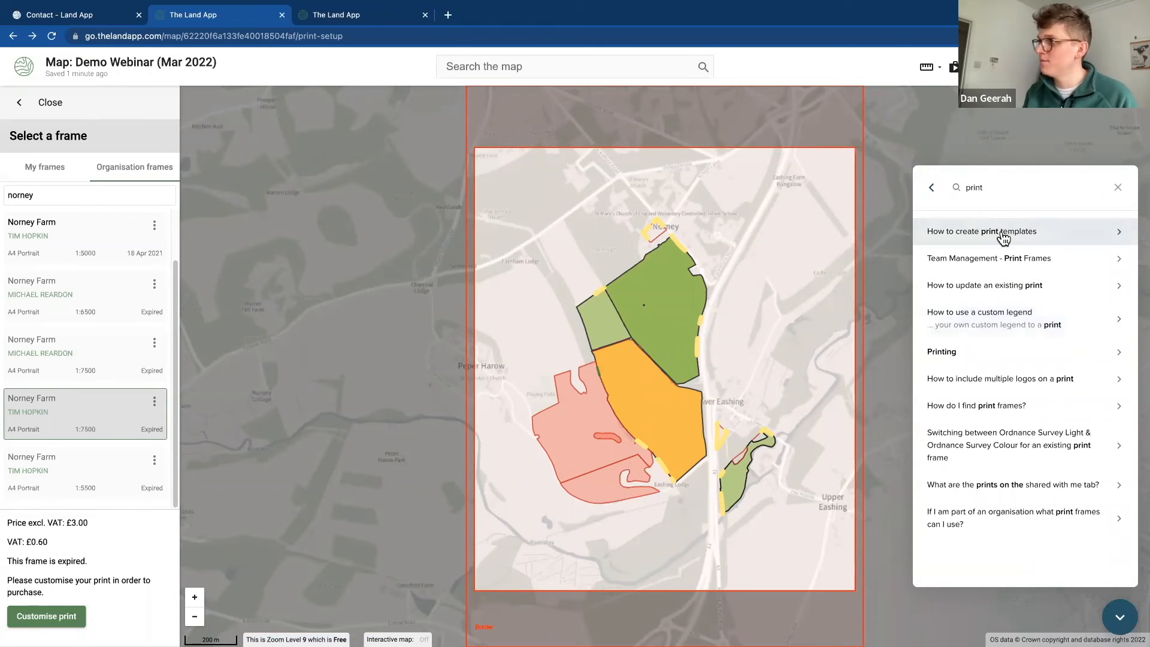
pyautogui.click(1003, 234)
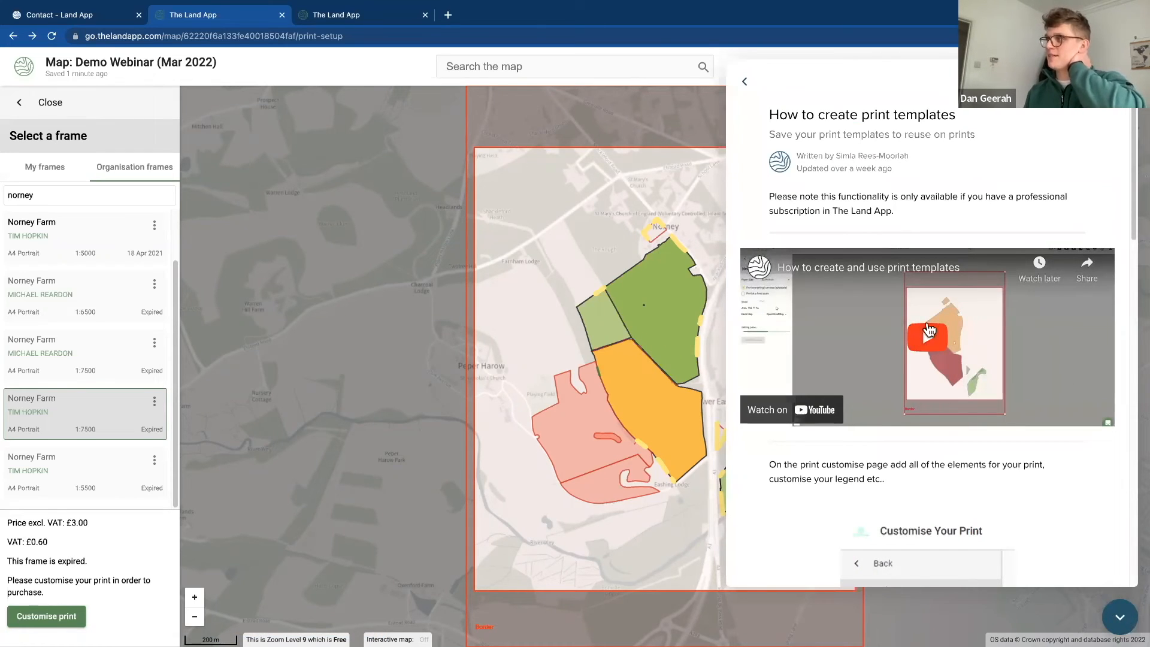
pyautogui.scroll(-3, 899, 272)
pyautogui.scroll(-8, 889, 281)
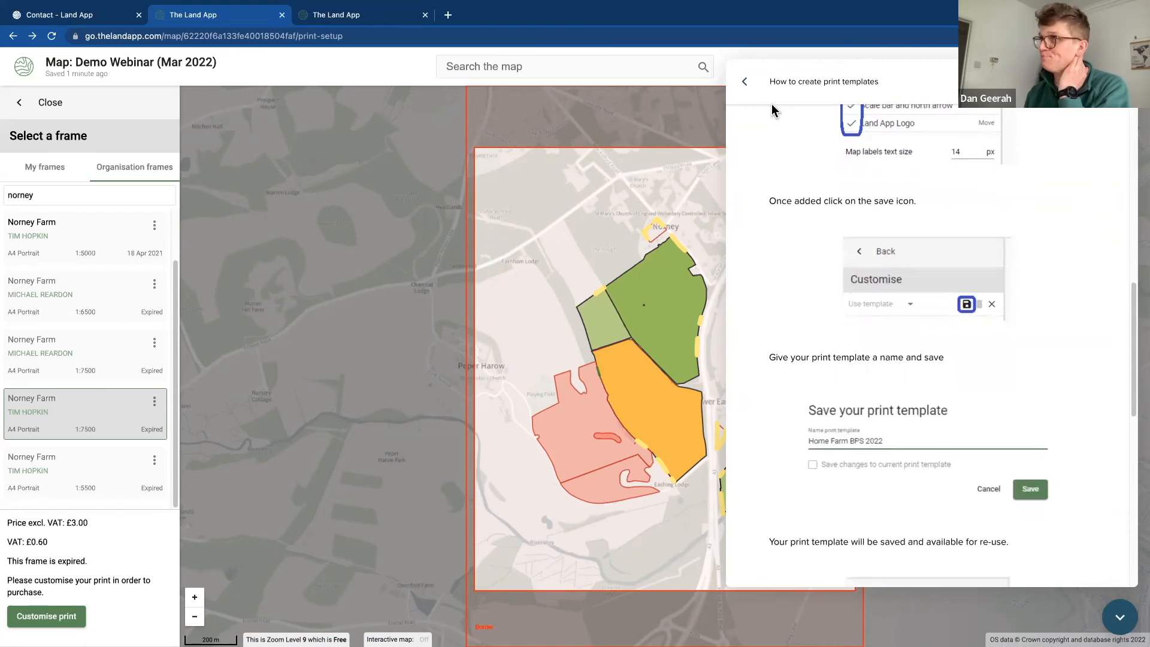
pyautogui.click(744, 88)
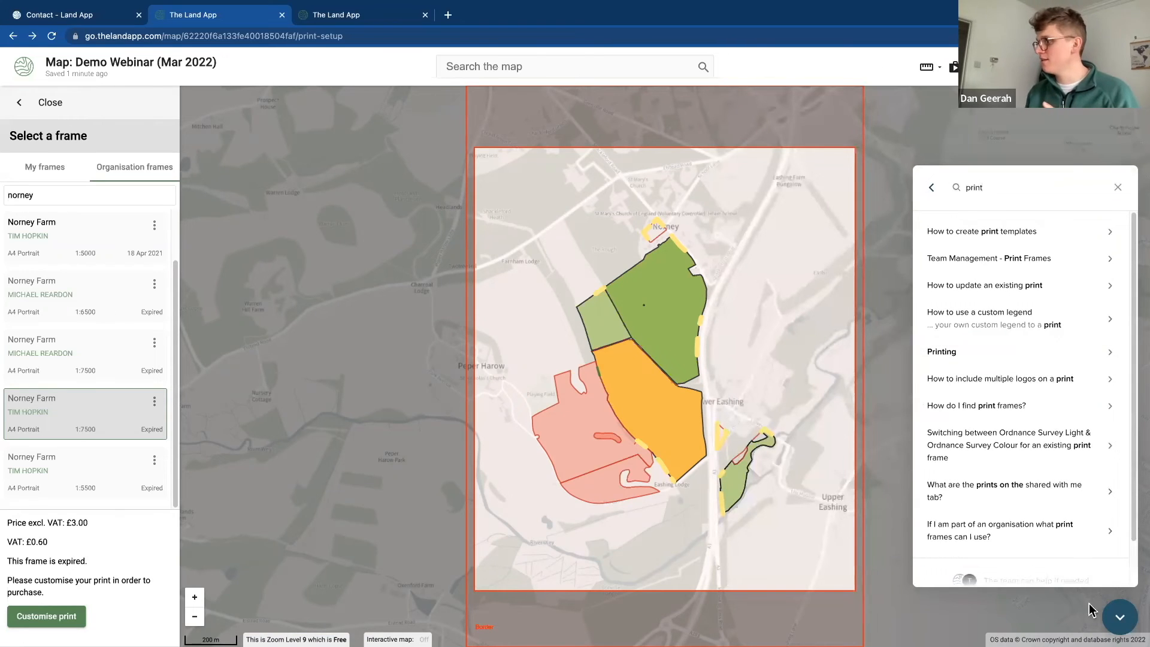
pyautogui.click(1120, 619)
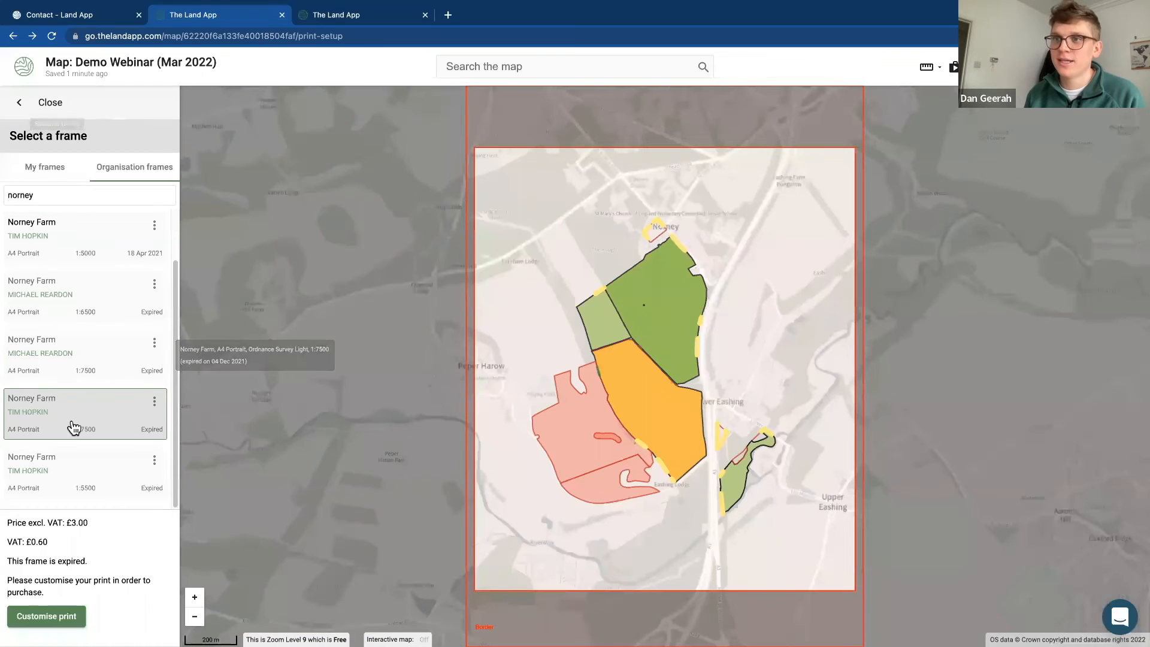
# Step: Clear the frame search and browse the organisation's frames, previewing Demo Holding 16.04.2021 at 1:2677, OET and UKHab horticulture 18.02.2021
pyautogui.click(41, 349)
pyautogui.click(54, 195)
pyautogui.hotkey('ctrl', 'a')
pyautogui.press('BackSpace')
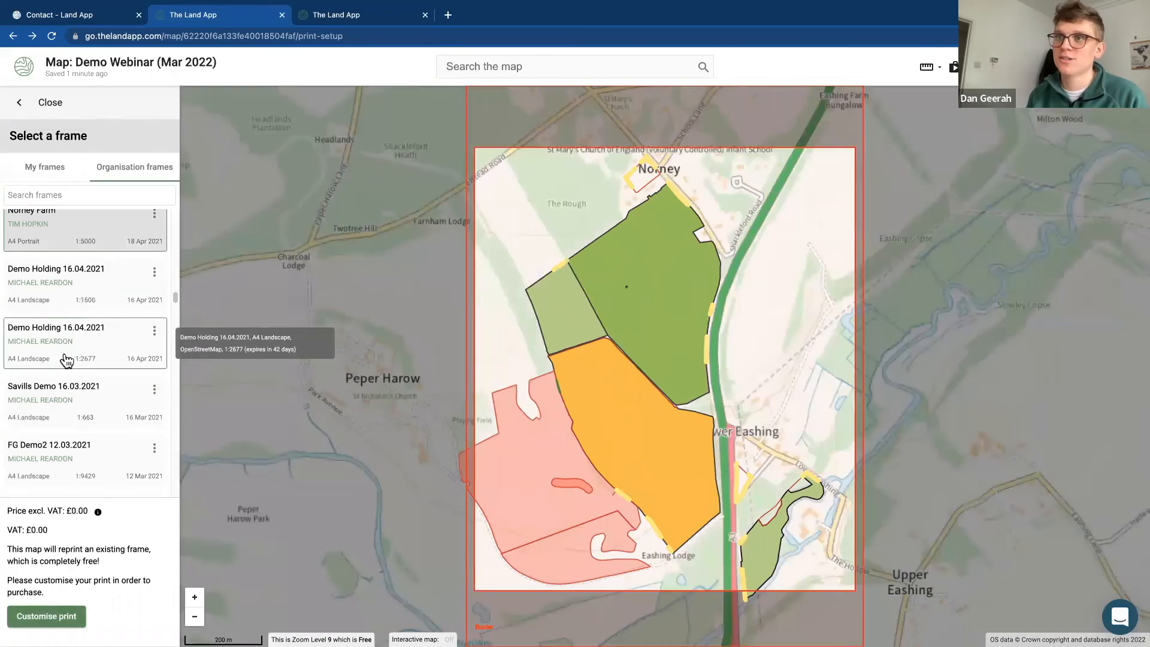
pyautogui.click(66, 358)
pyautogui.scroll(-5, 65, 383)
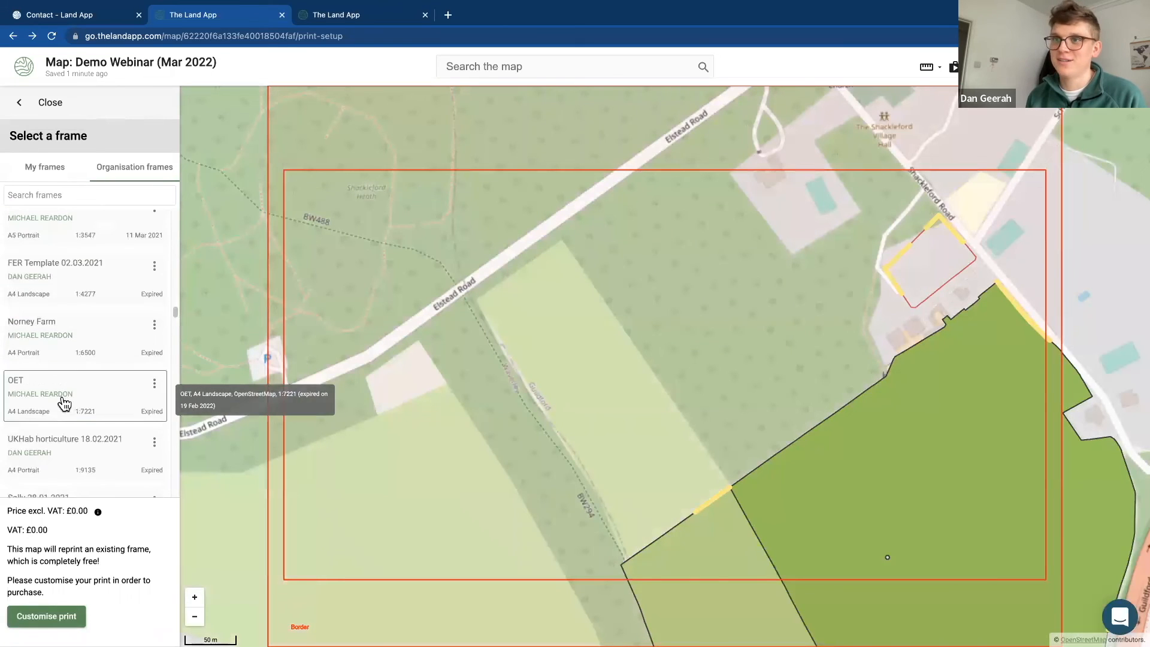
pyautogui.click(65, 404)
pyautogui.click(75, 461)
pyautogui.scroll(-1, 83, 442)
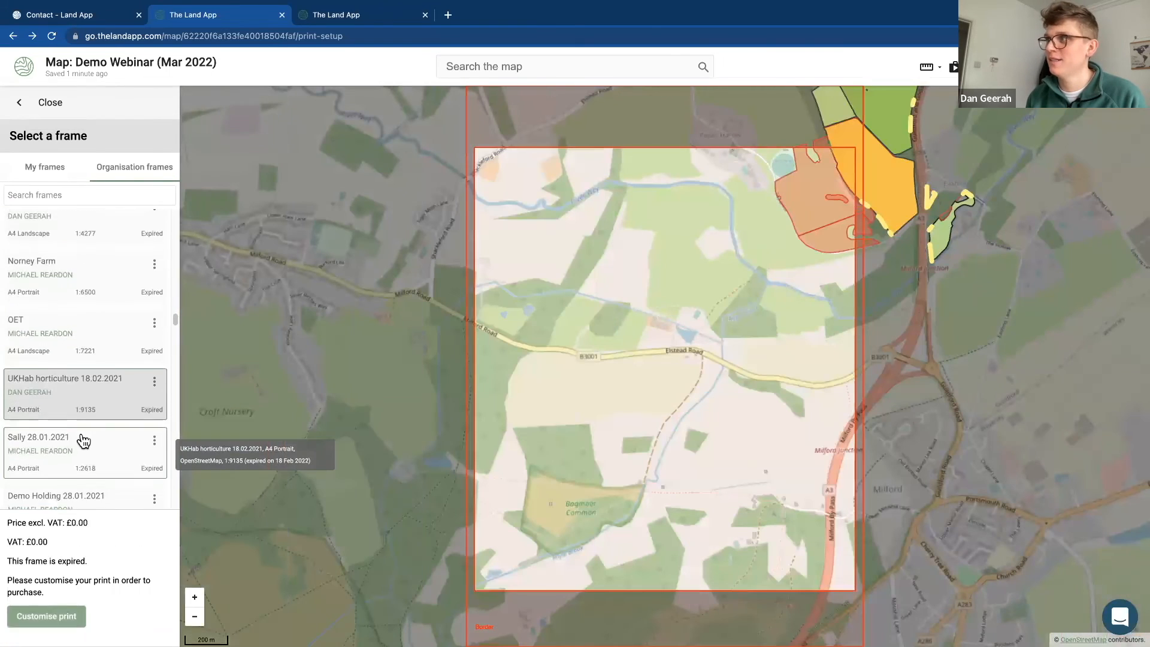
pyautogui.scroll(-4, 83, 442)
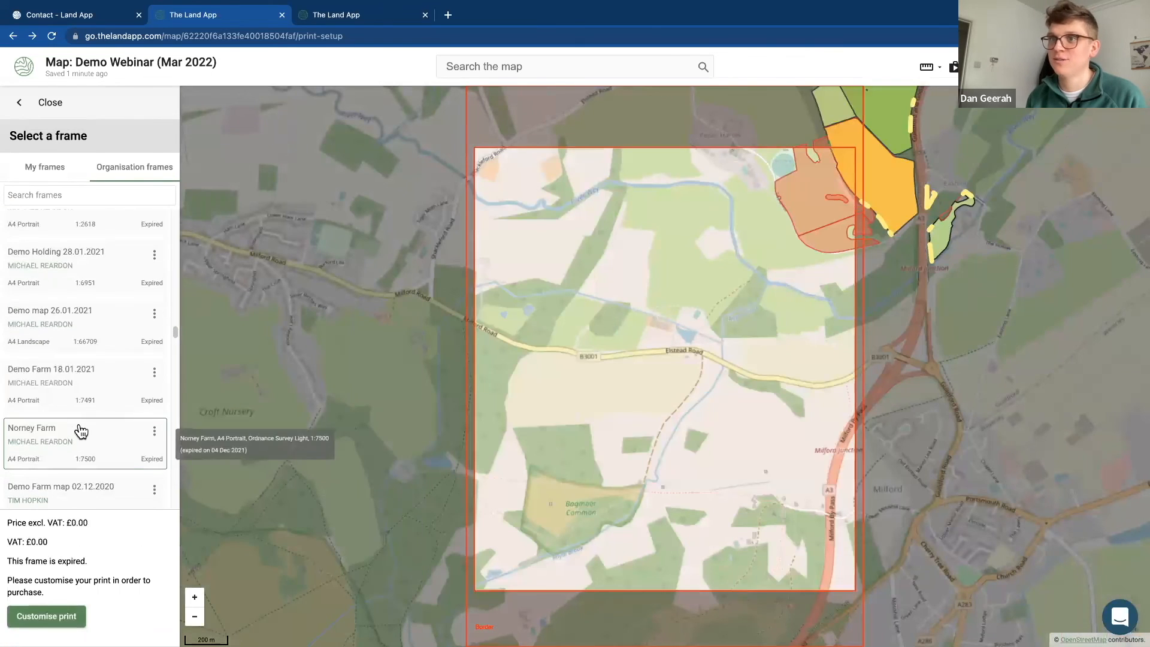
# Step: Preview the South Lodge 03.03.2022 frame among the personal frames and close the print setup to return to the map
pyautogui.click(53, 168)
pyautogui.click(63, 258)
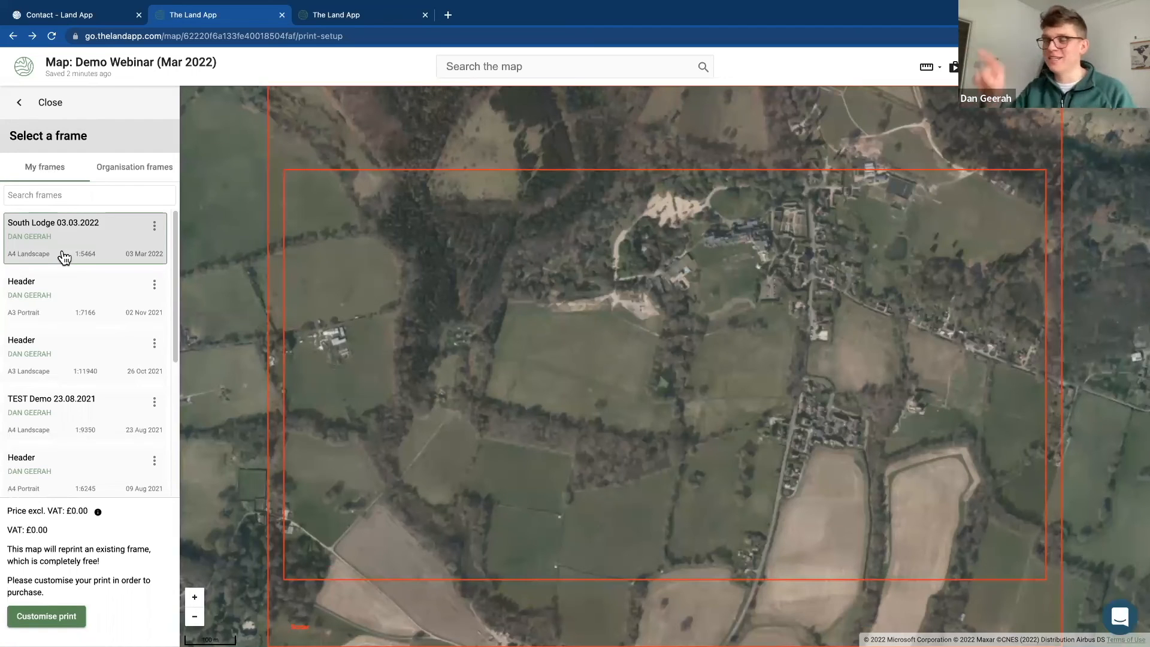
pyautogui.click(42, 113)
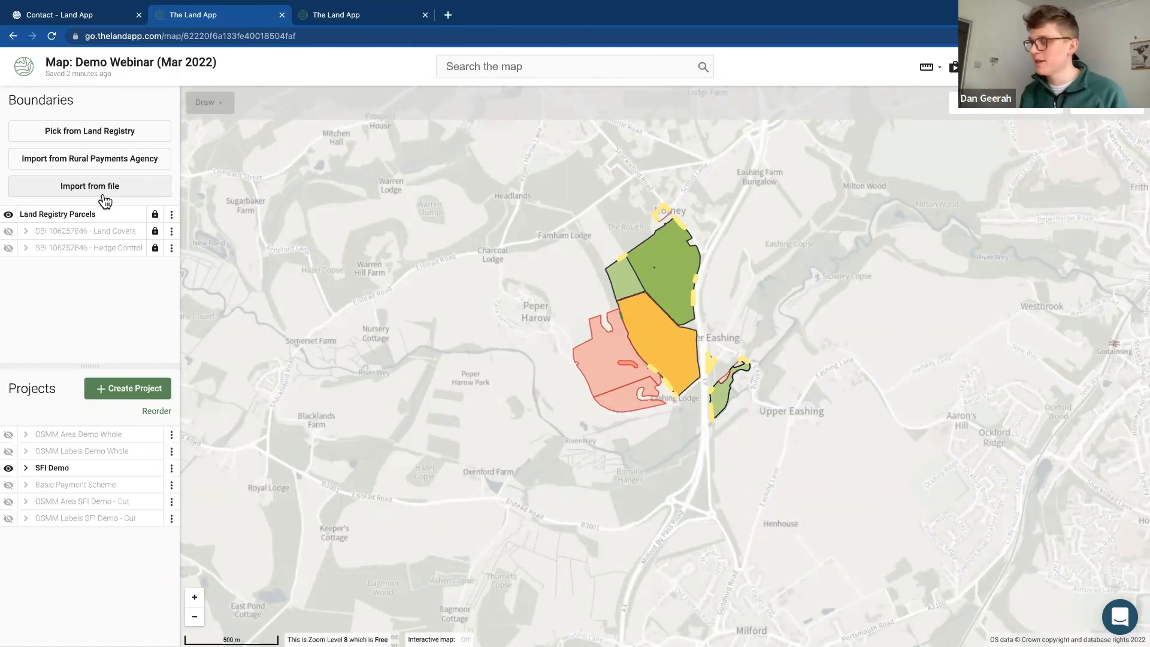
pyautogui.moveTo(431, 307); pyautogui.dragTo(425, 247)
pyautogui.scroll(2, 548, 296)
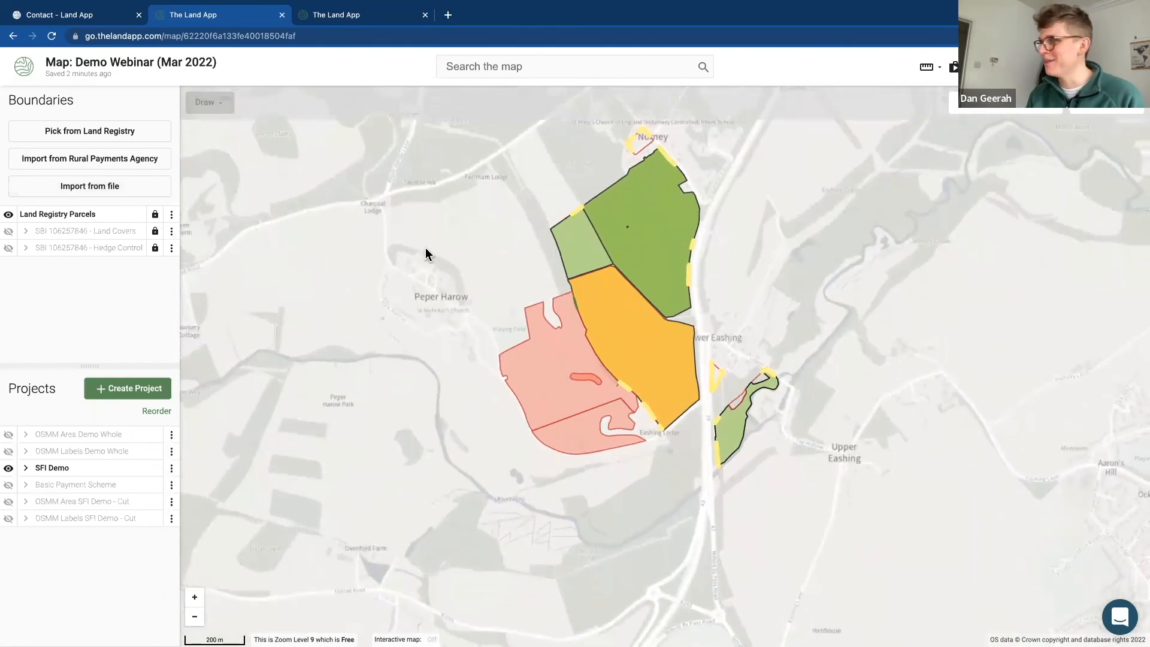